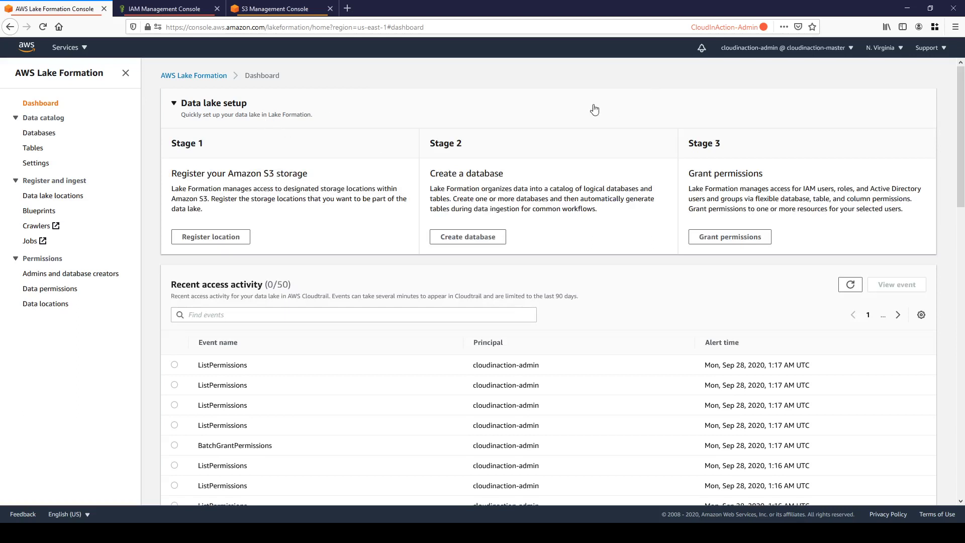
- Switch to the S3 console and create a folder named test-dataset in the cloudinaction-landing-data bucket with the bucket's default encryption settings
left_click(273, 9)
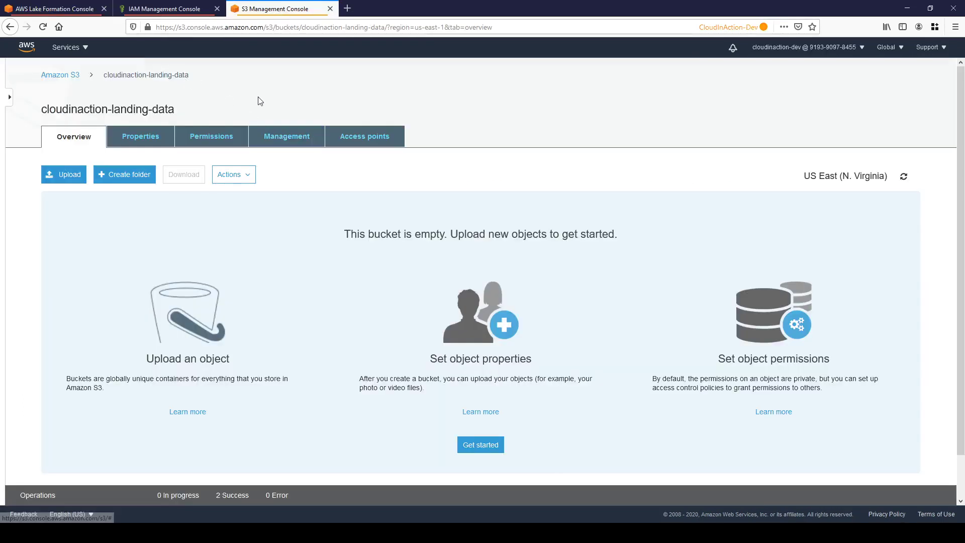
left_click(118, 183)
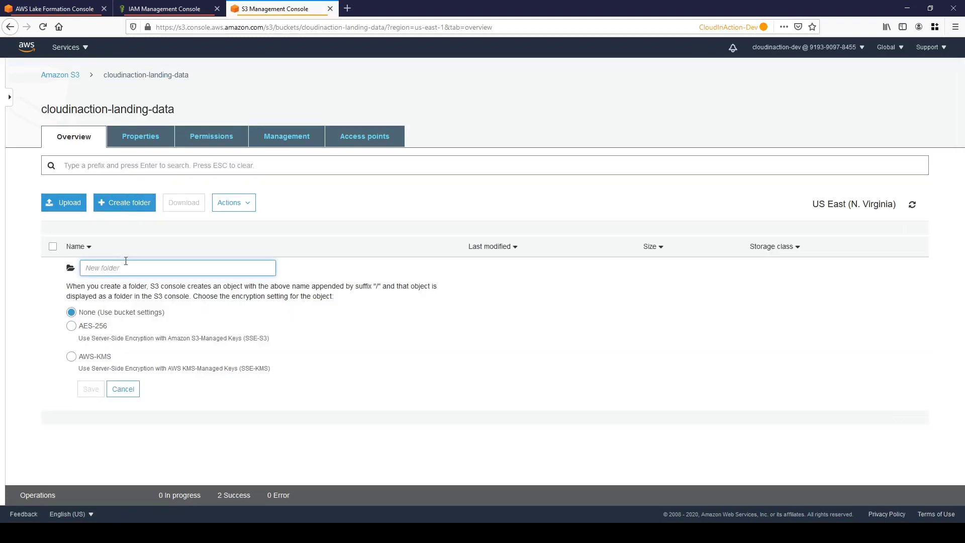
type("test-dataset")
left_click(86, 395)
- Open the test-dataset folder and upload the orders.csv file into it
left_click(77, 272)
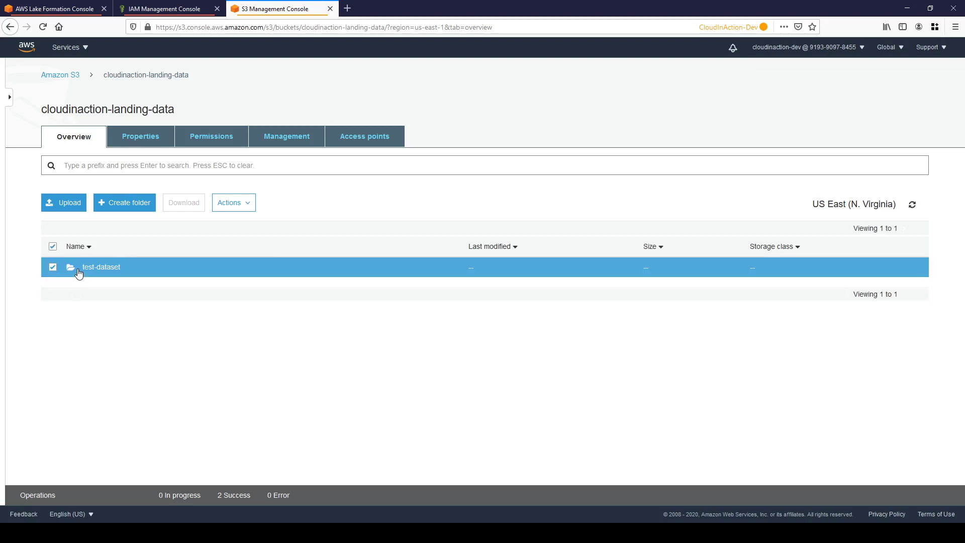
left_click(96, 273)
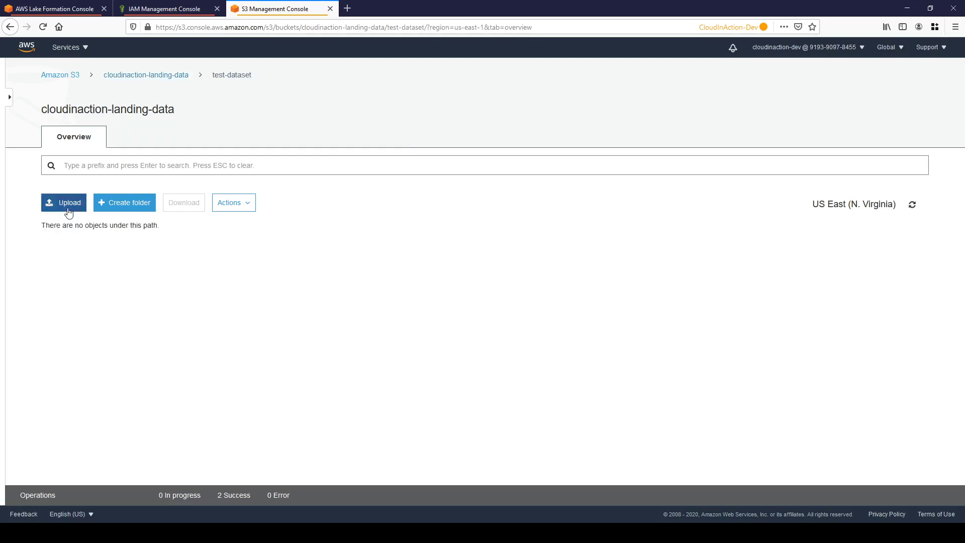
left_click(68, 208)
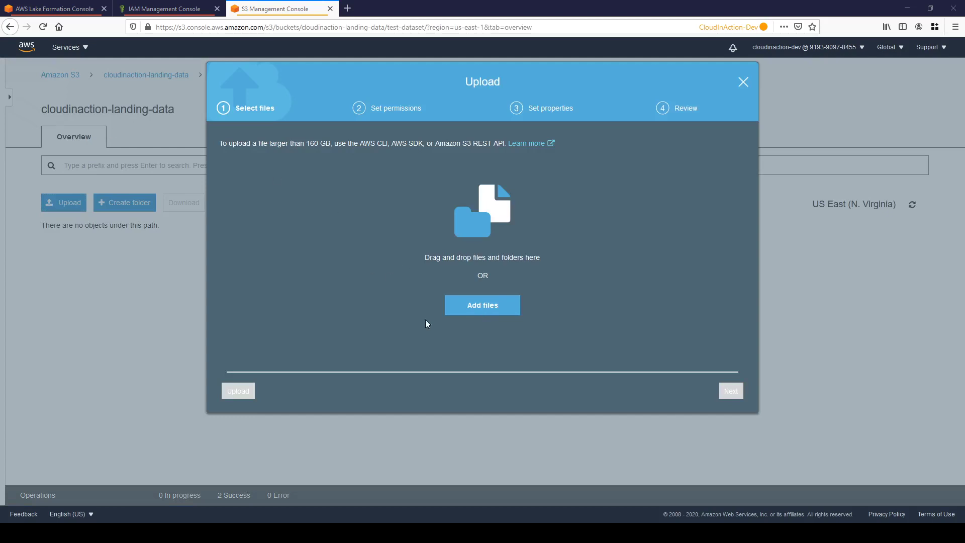
left_click(236, 392)
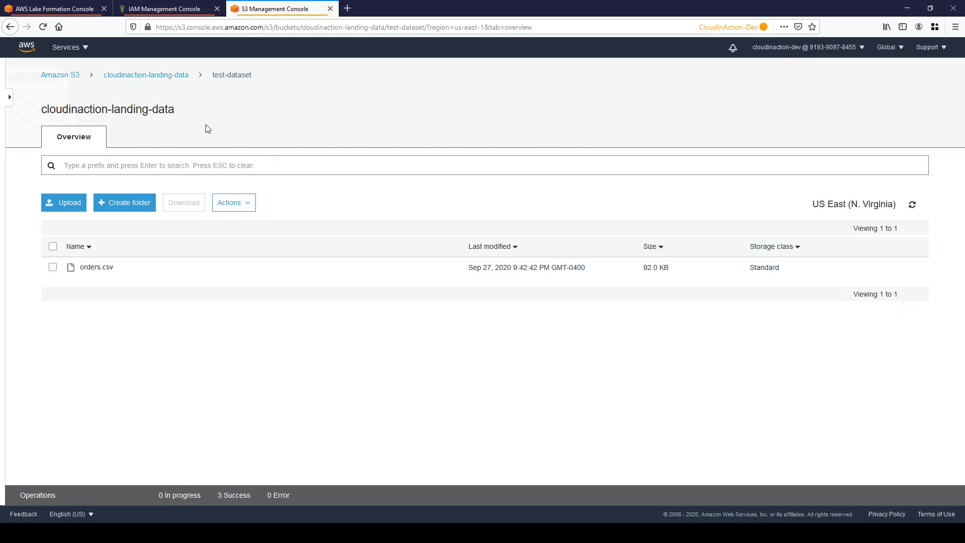
- Switch to the Lake Formation console of the admin account and view its databases and tables lists
left_click(66, 9)
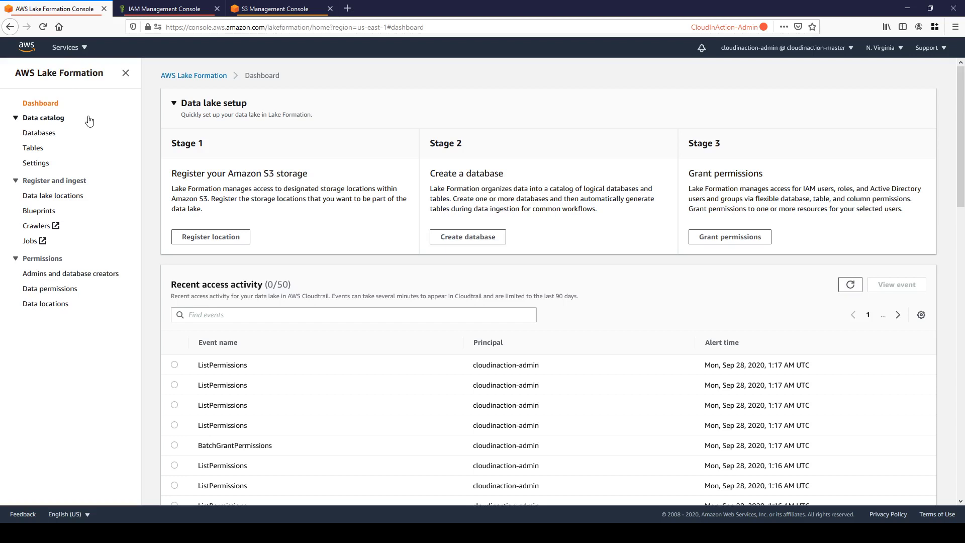
left_click(51, 133)
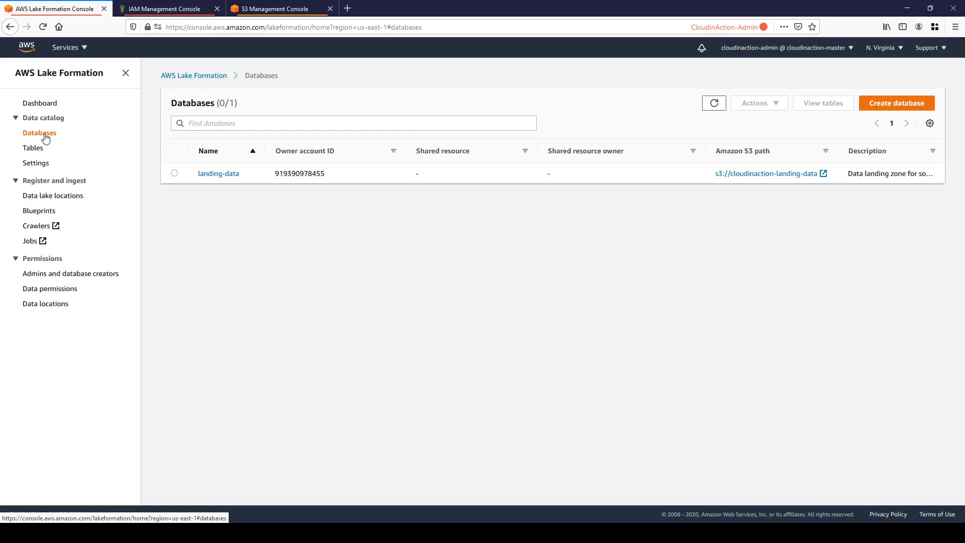
left_click(27, 150)
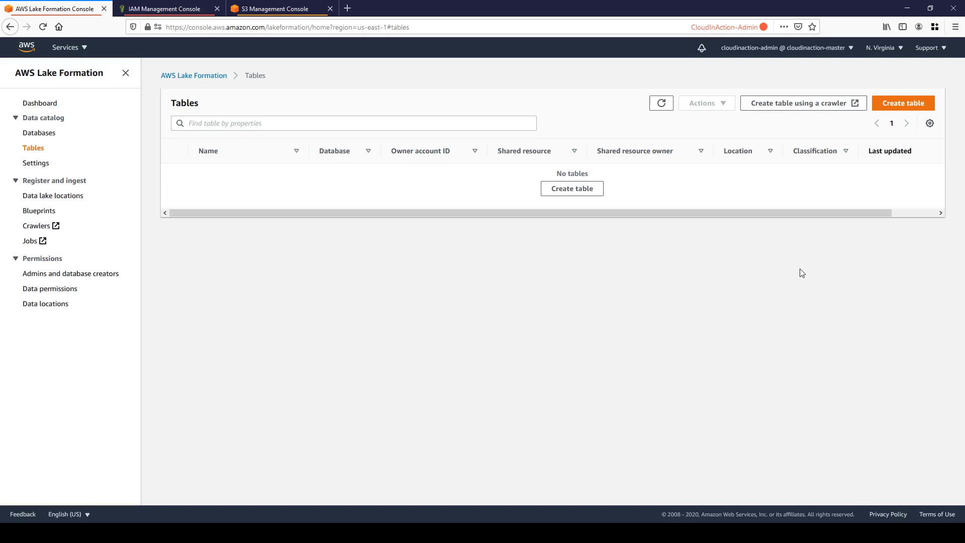
- Examine the manual table creation form, including its details, data store, data format and schema column options, and leave without creating a table
left_click(921, 106)
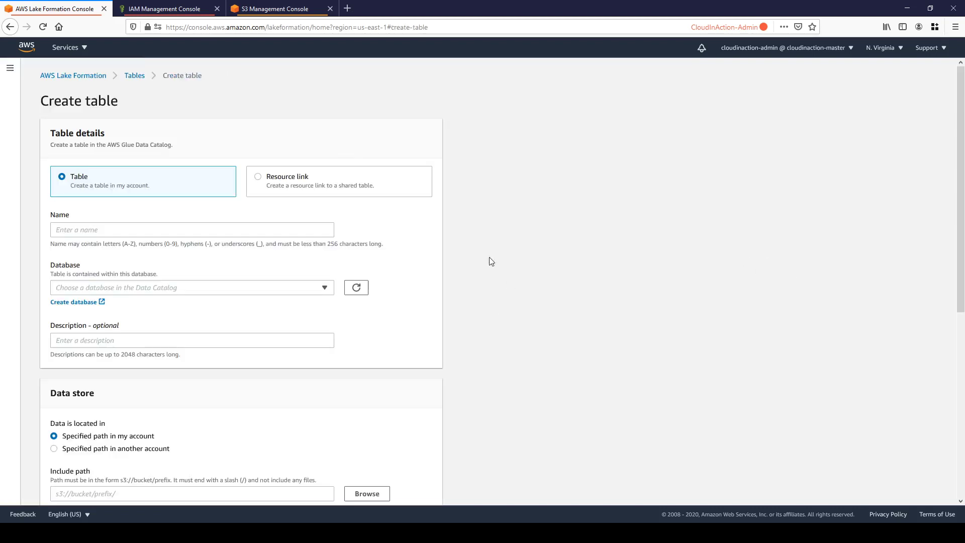
left_click(128, 232)
scroll(296, 252, "down", 3)
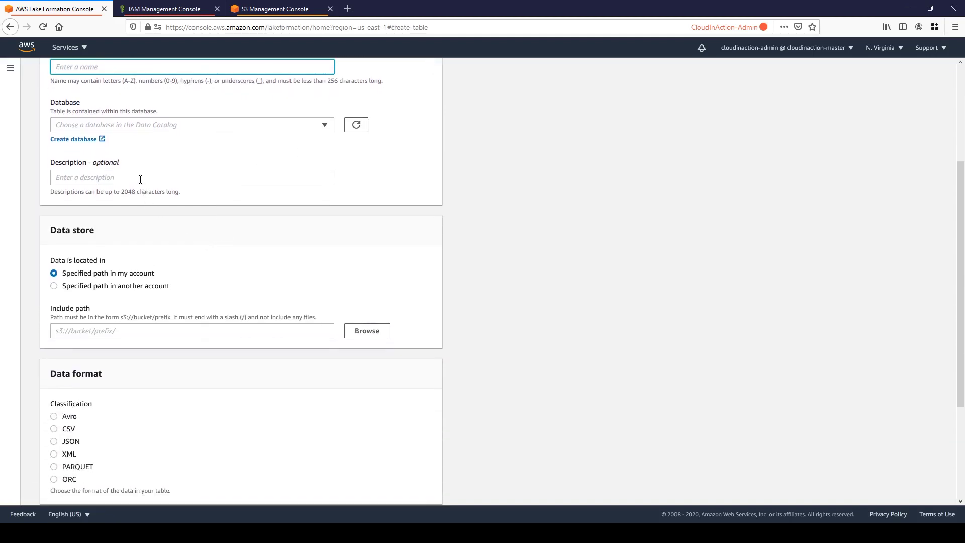
left_click(166, 178)
scroll(235, 251, "down", 1)
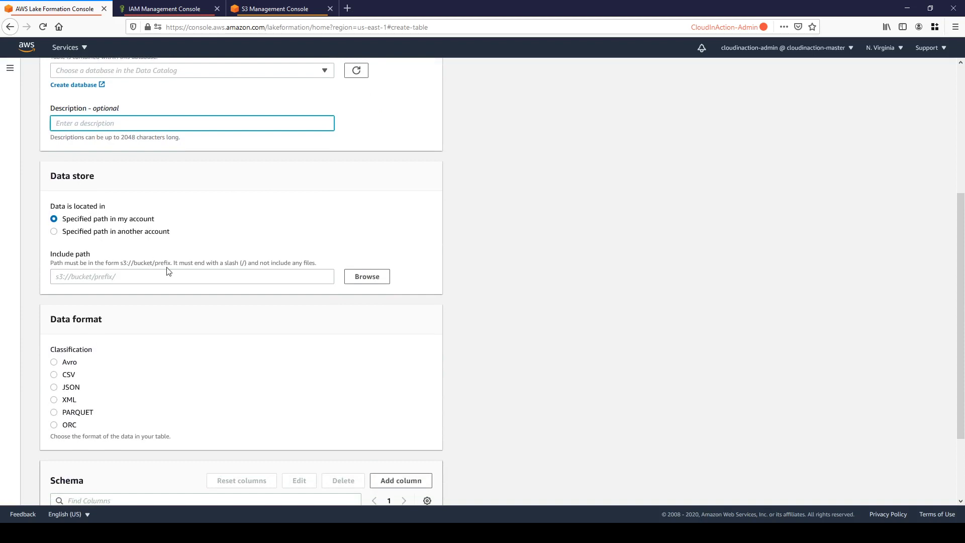
scroll(180, 261, "down", 2)
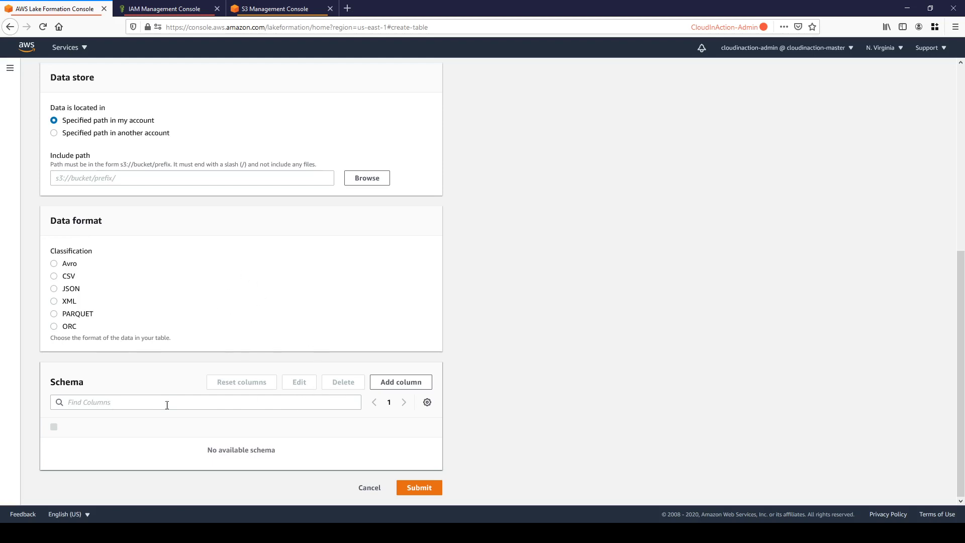
left_click(383, 383)
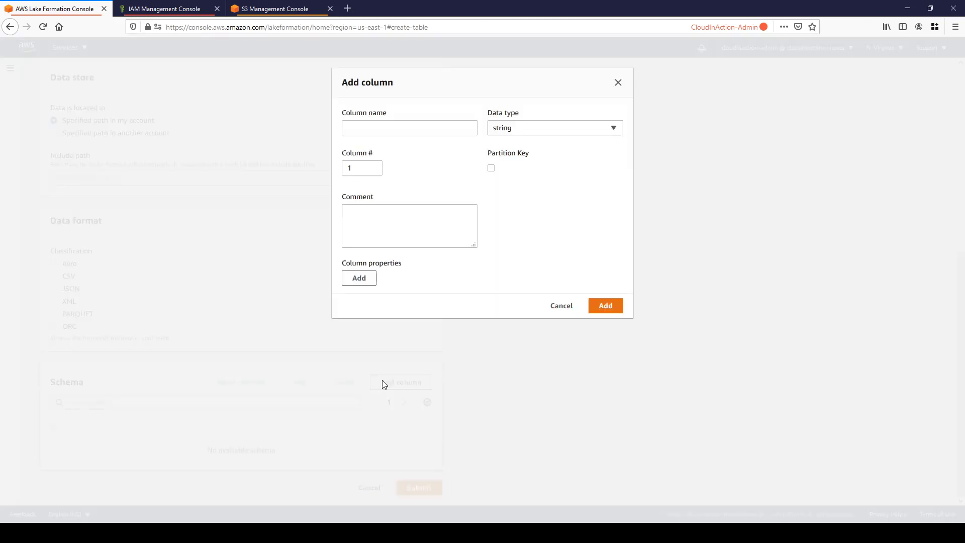
left_click(559, 306)
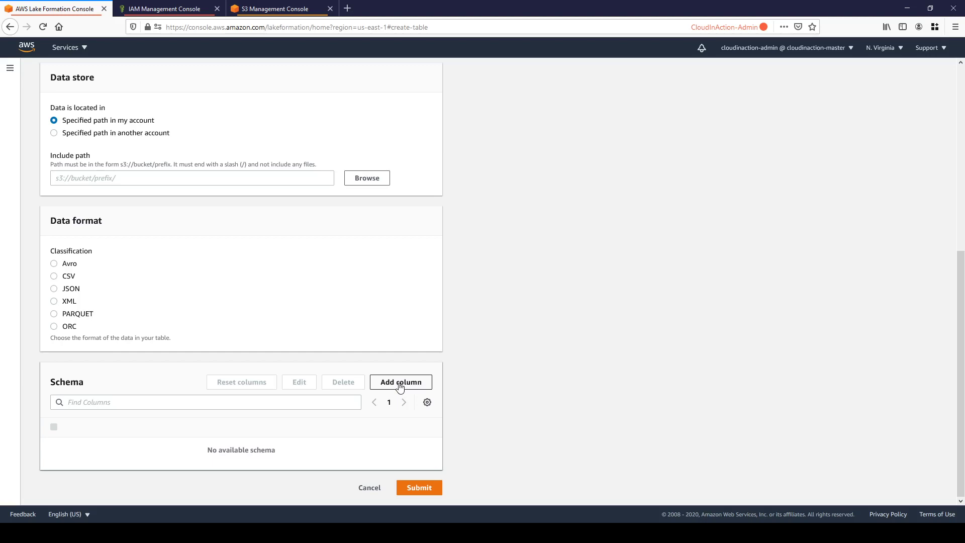
scroll(400, 387, "up", 6)
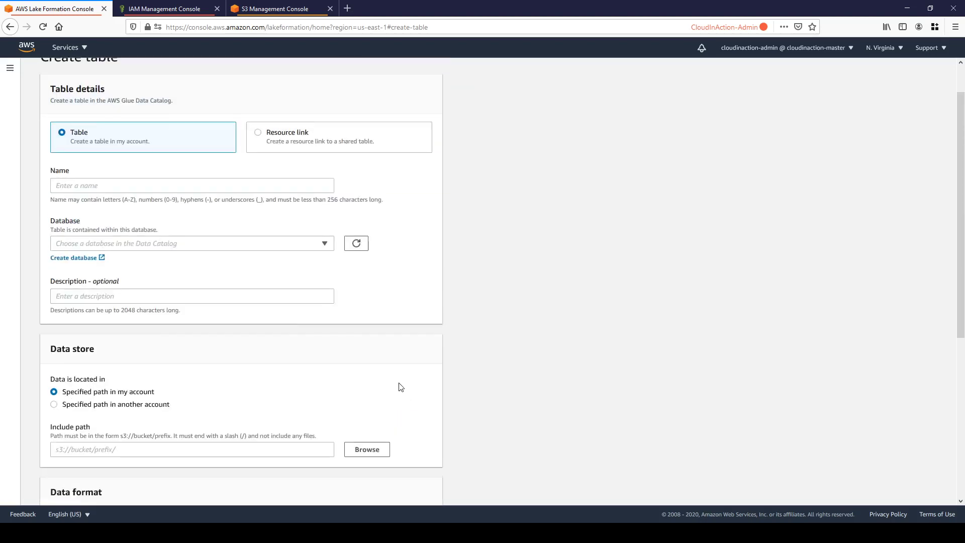
scroll(399, 387, "down", 6)
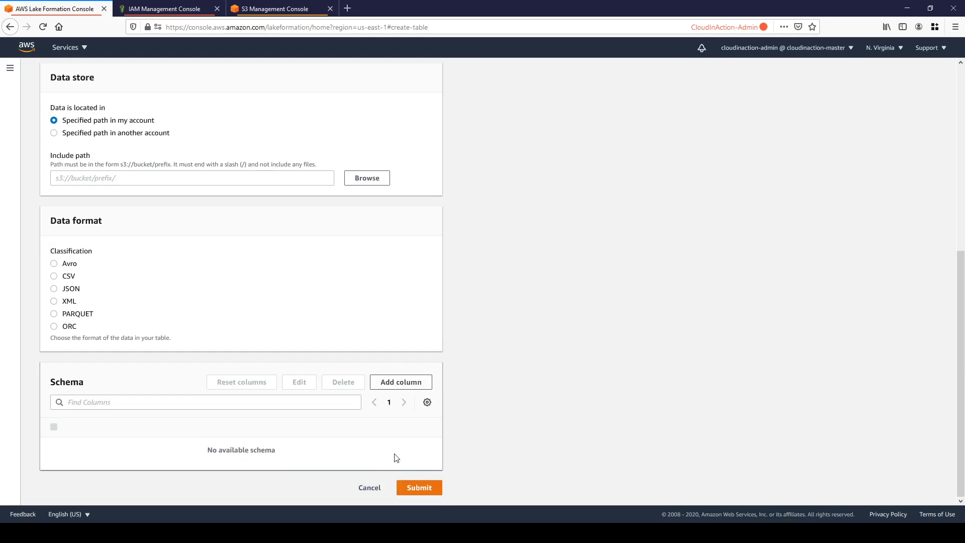
left_click(369, 488)
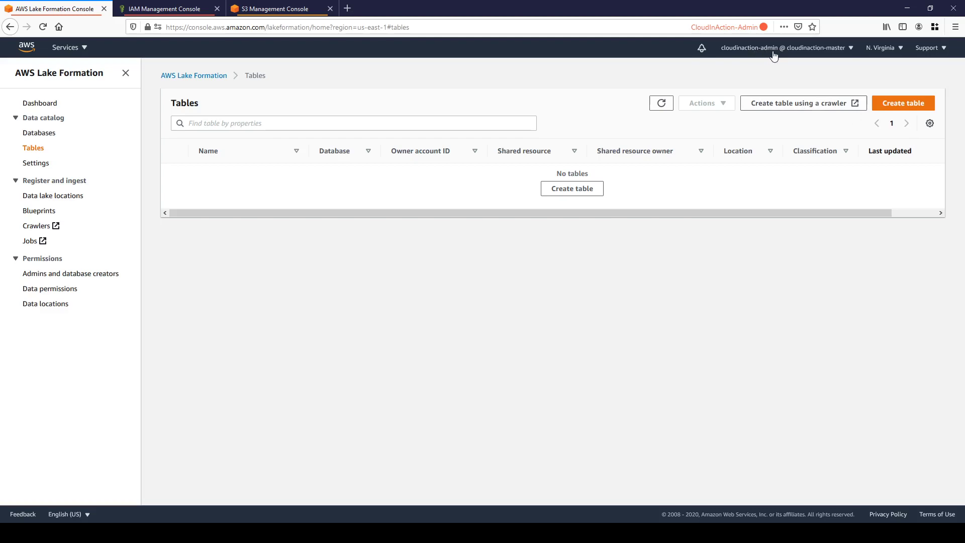
- In the dev account's console, open Lake Formation's tables list and look at the crawler-based table creation page, closing it again
left_click(255, 9)
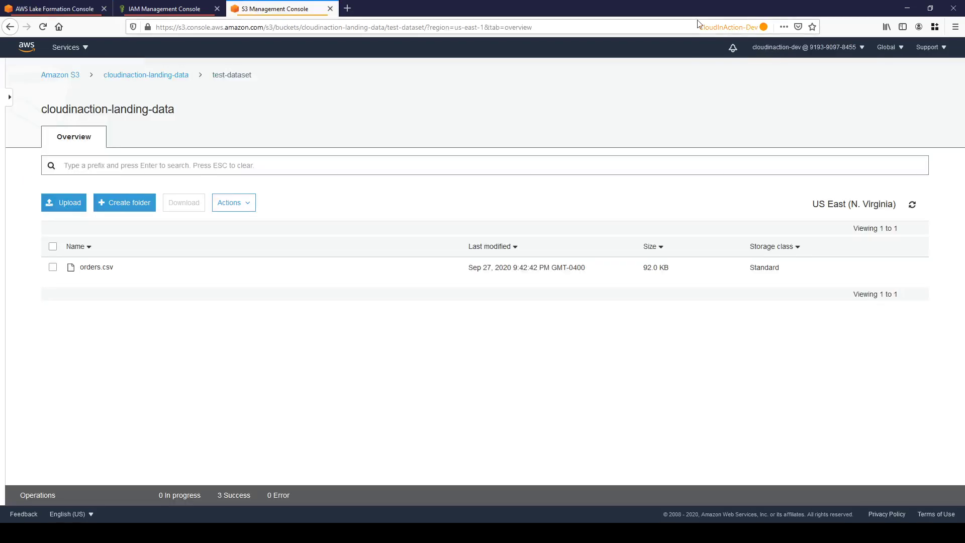
left_click(82, 49)
left_click(82, 50)
left_click(85, 47)
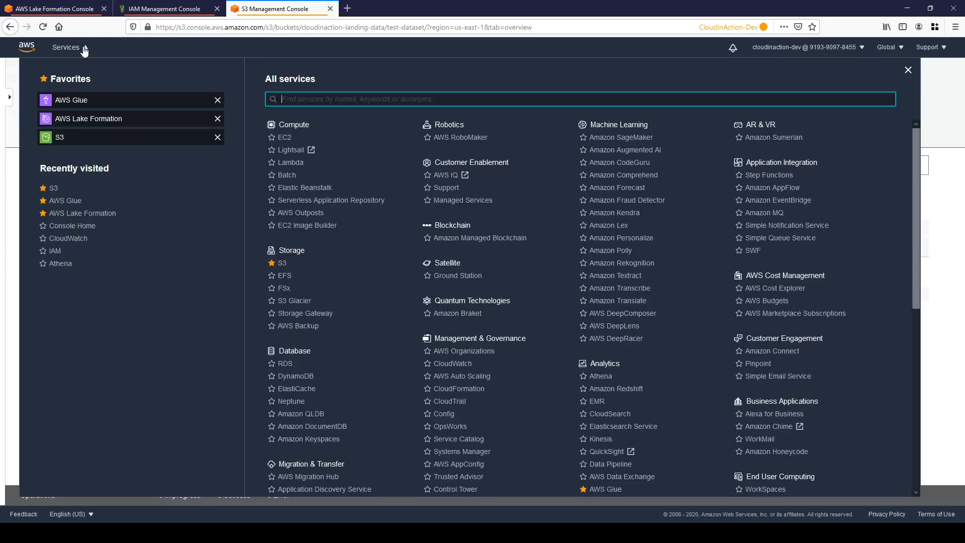
left_click(86, 122)
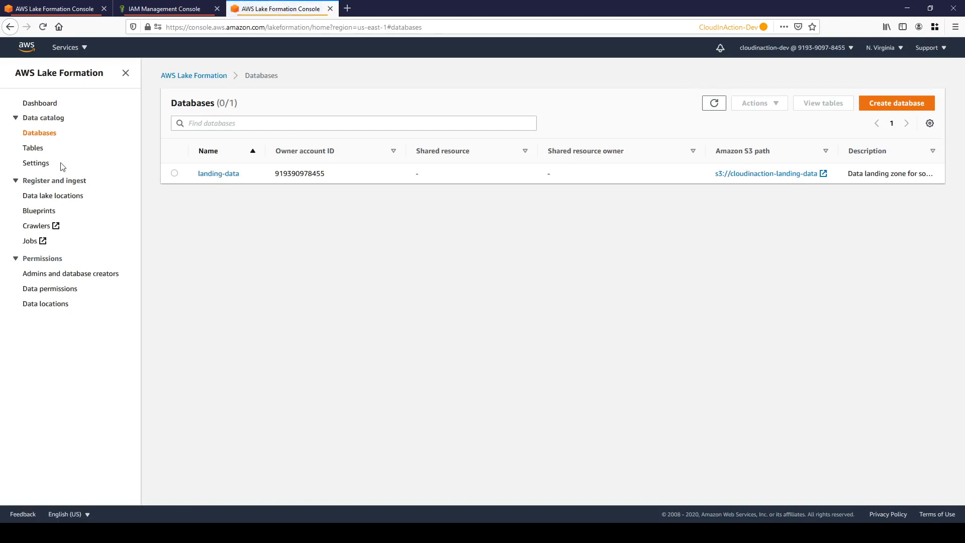
left_click(36, 149)
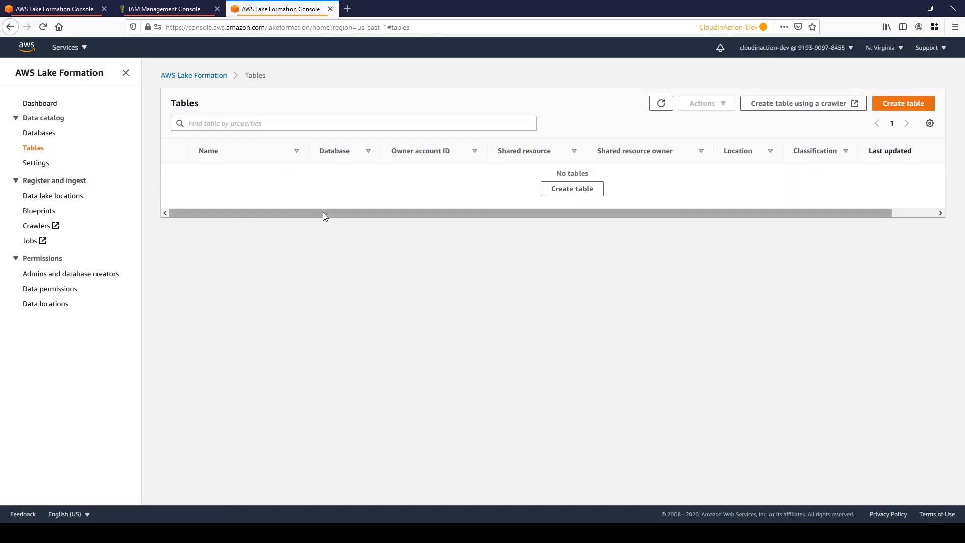
left_click(826, 107)
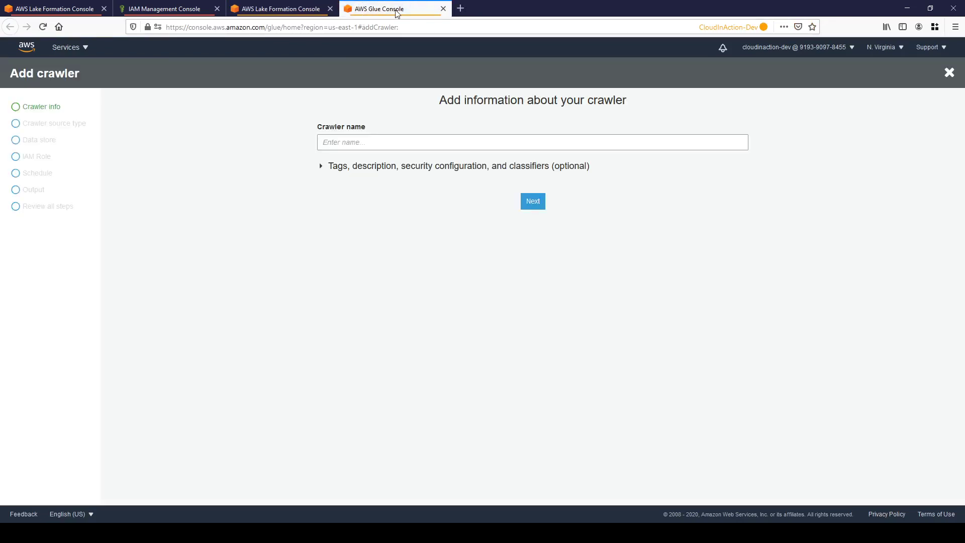
left_click(443, 8)
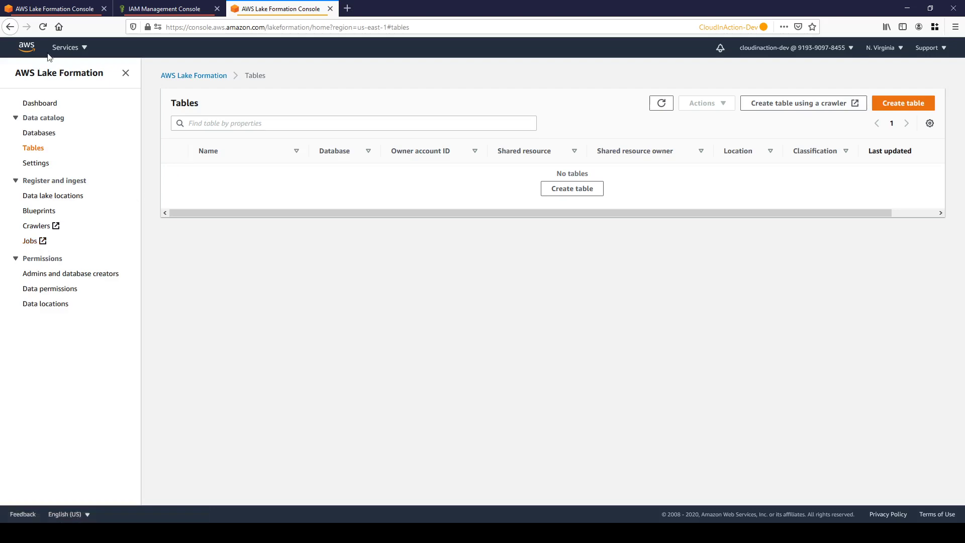
- Switch to AWS Glue in the dev account and review the data catalog's databases and tables lists
left_click(67, 51)
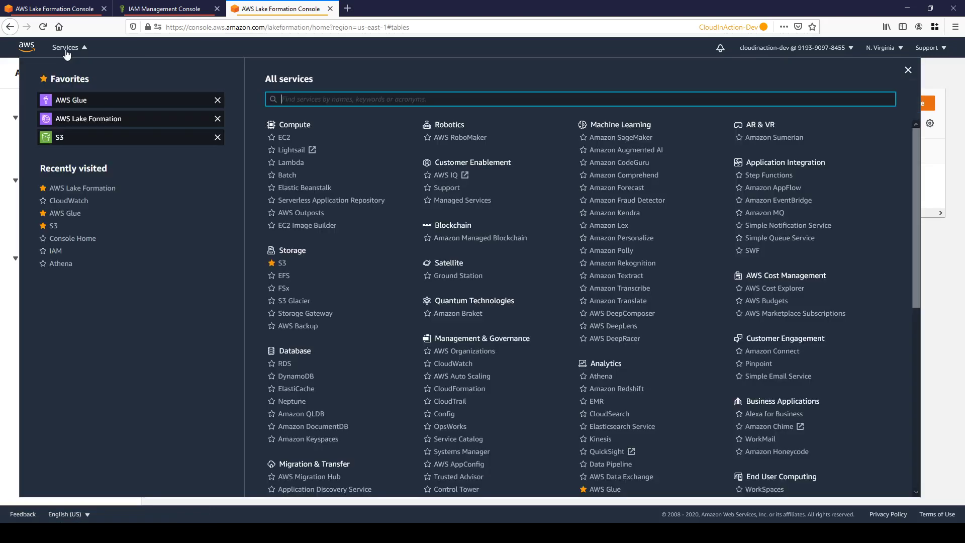
left_click(70, 103)
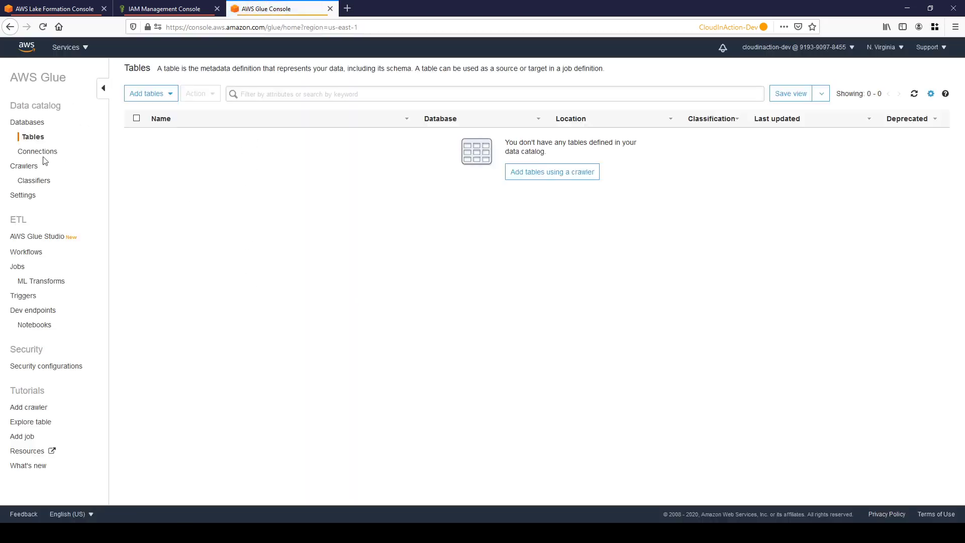
left_click(33, 127)
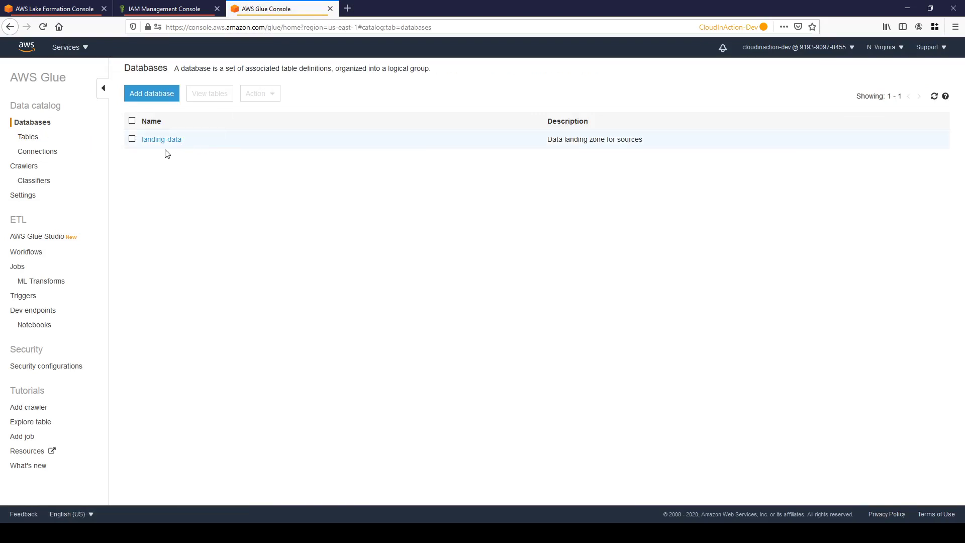
left_click(30, 141)
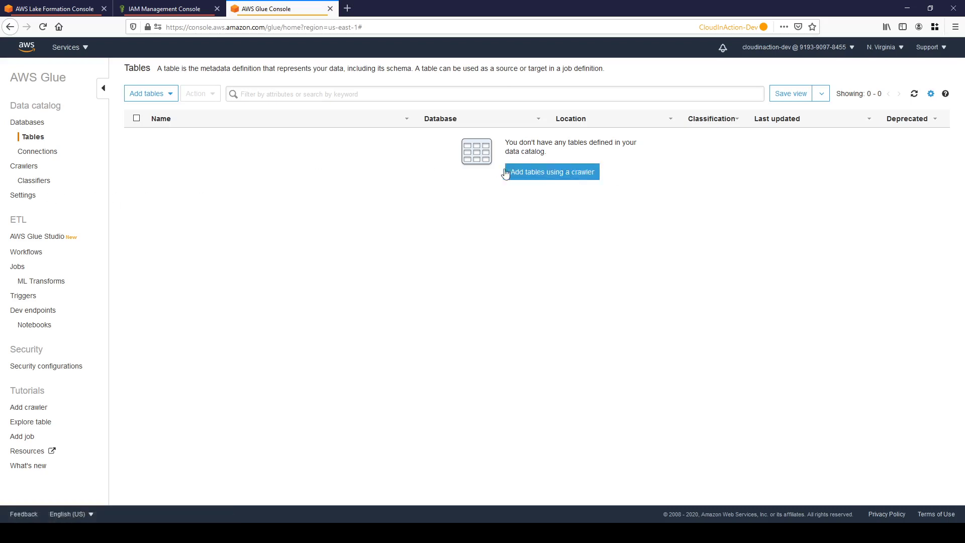
- Start adding tables using a crawler and name the crawler test-dataset
left_click(562, 171)
left_click(415, 145)
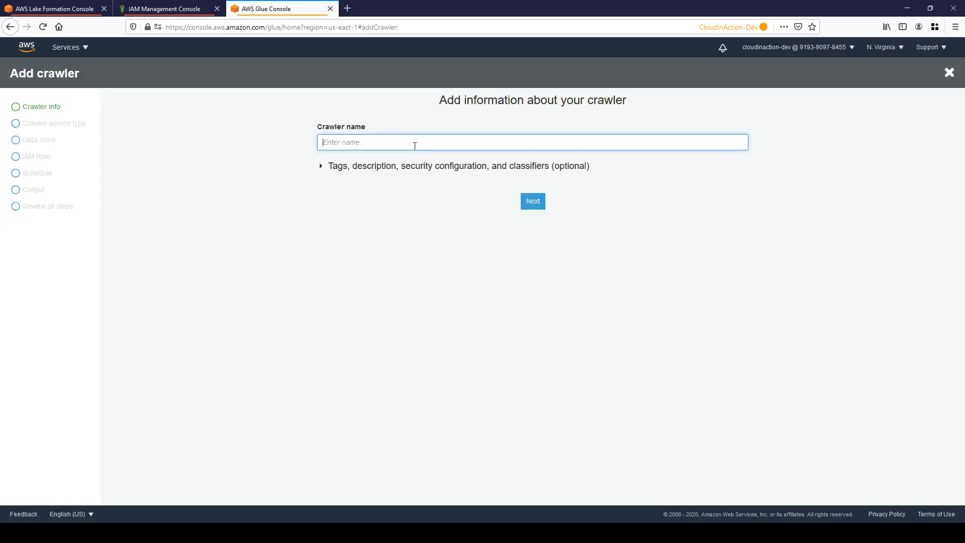
type("test-dataset")
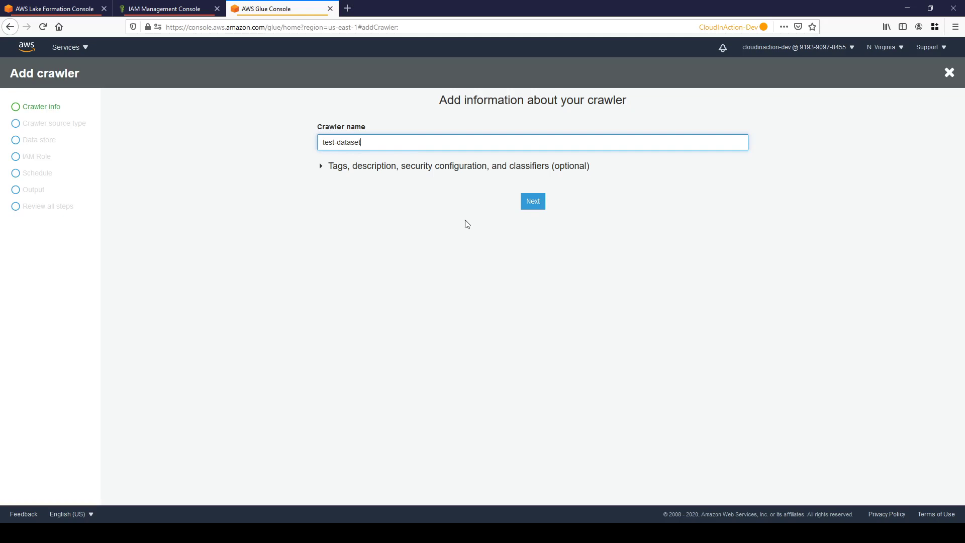
left_click(531, 207)
left_click(505, 219)
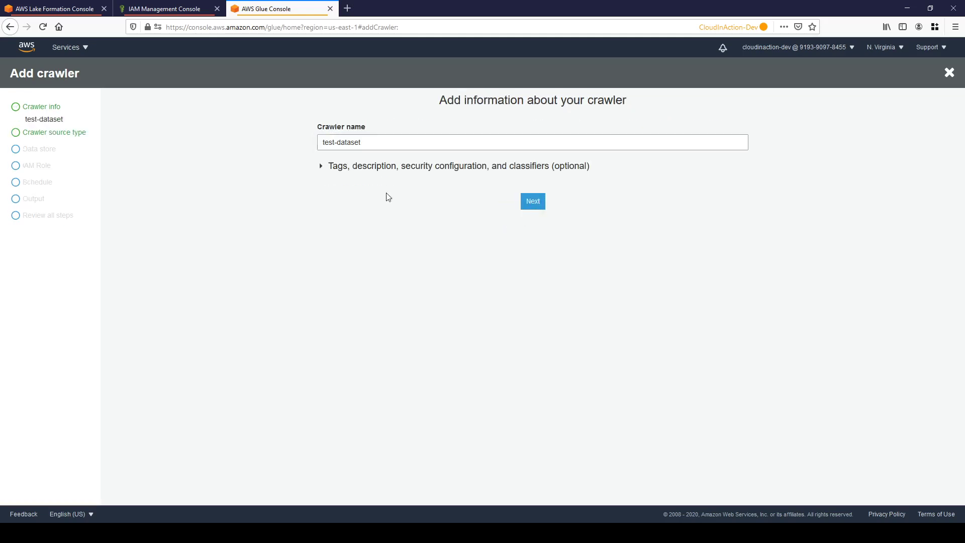
- Review the crawler's optional tags, security and classifier settings, leave them at their defaults, and accept Data stores as the crawler source type
left_click(353, 167)
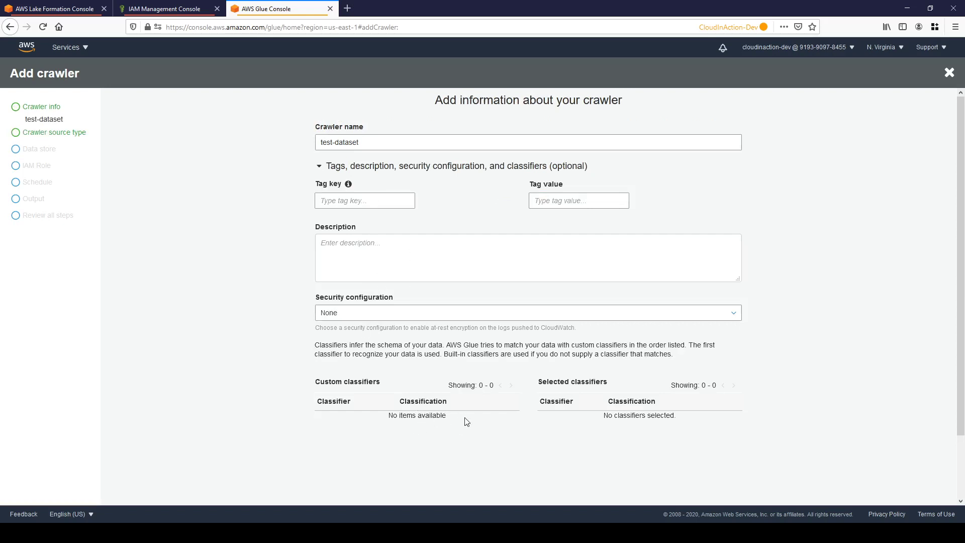
scroll(486, 403, "down", 3)
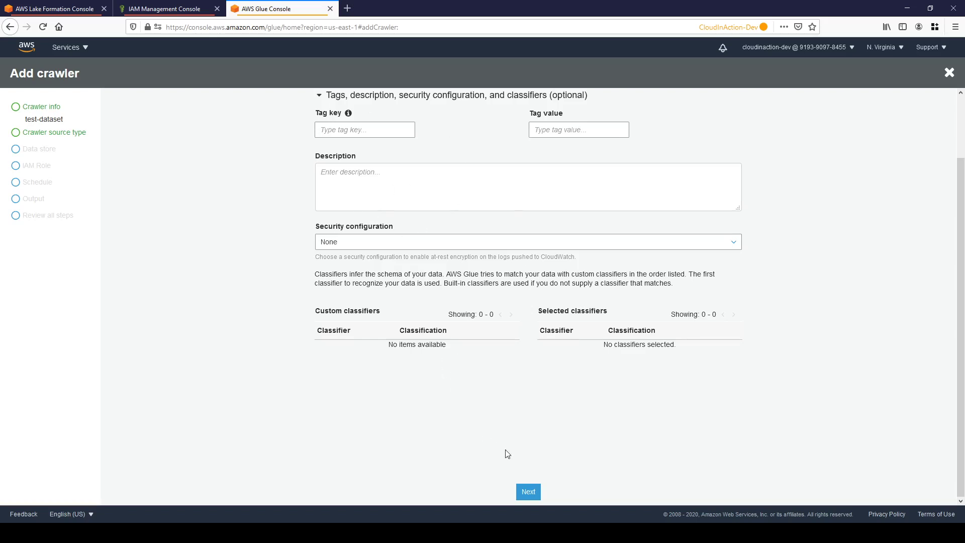
left_click(528, 492)
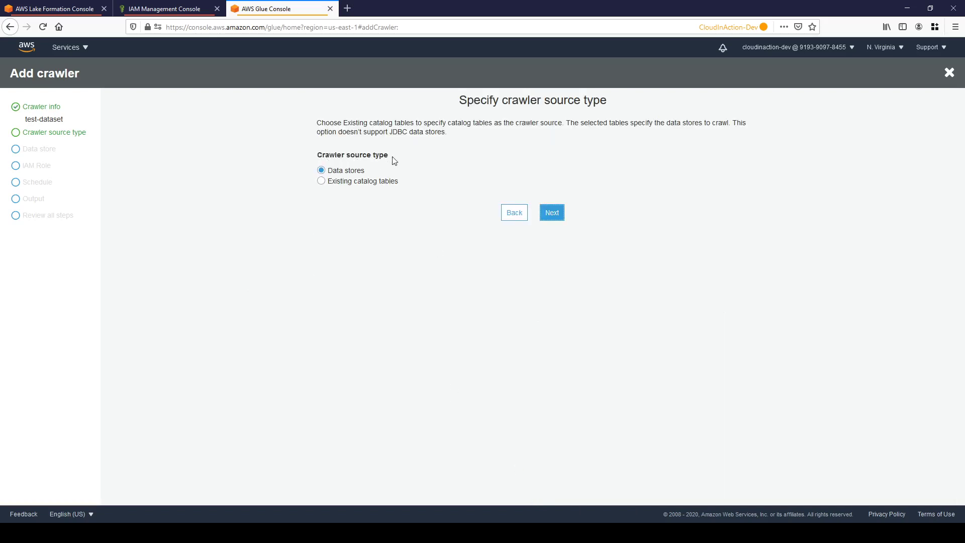
left_click(552, 212)
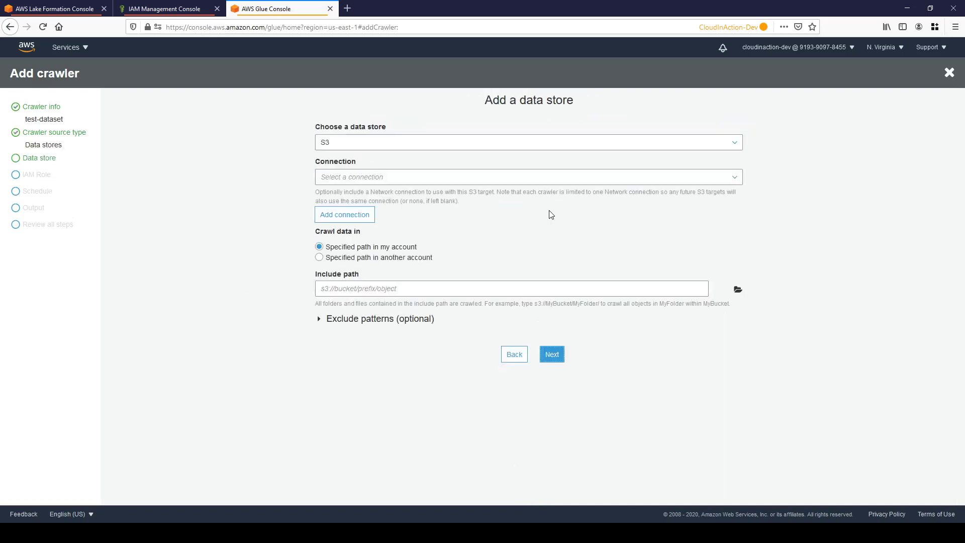
- Set the crawler's S3 include path to the test-dataset folder in the cloudinaction-landing-data bucket and add no further data store
left_click(365, 143)
left_click(237, 189)
left_click(737, 290)
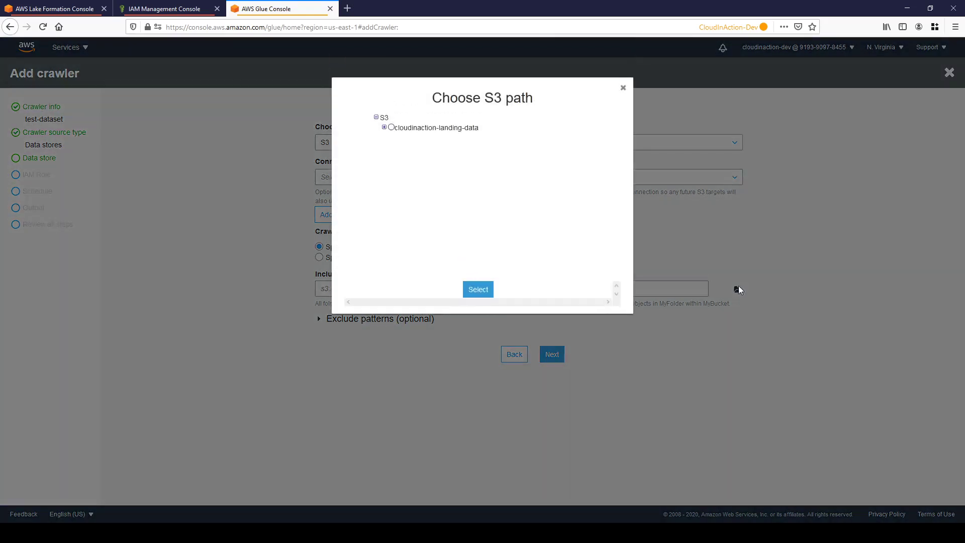
left_click(384, 127)
left_click(392, 138)
left_click(409, 141)
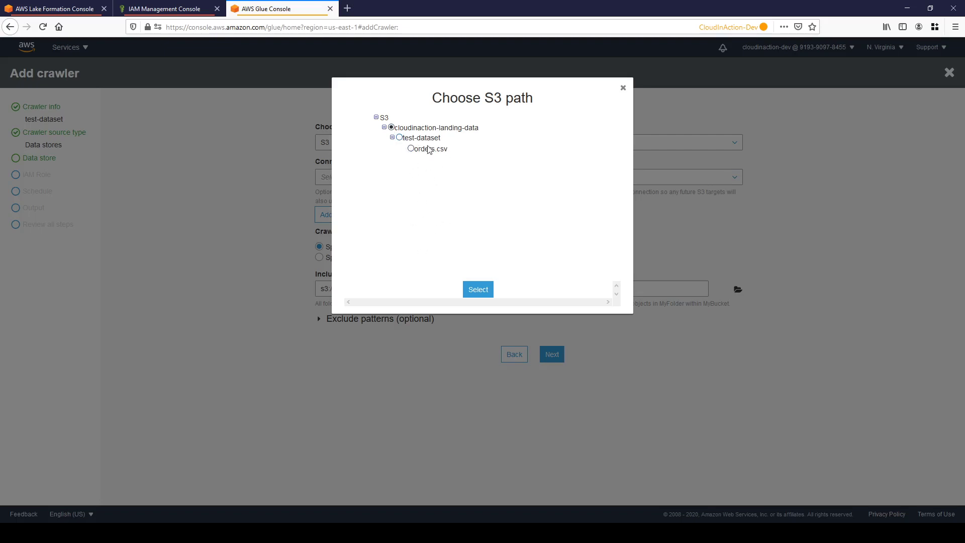
left_click(399, 137)
left_click(481, 293)
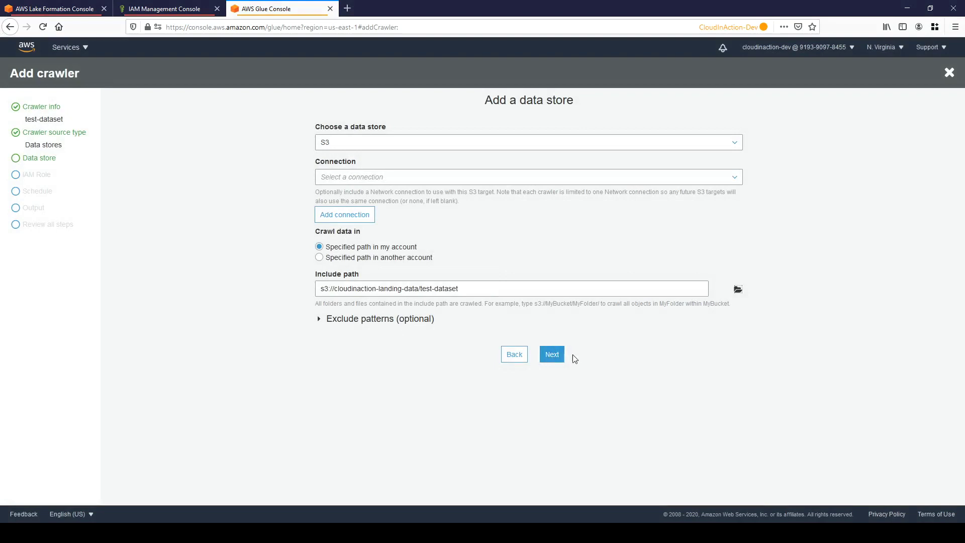
left_click(553, 355)
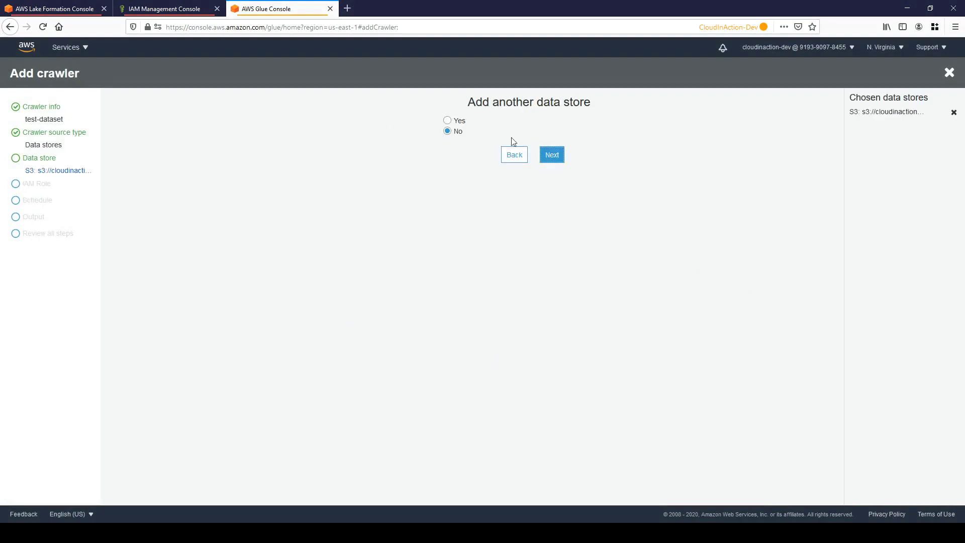
left_click(556, 156)
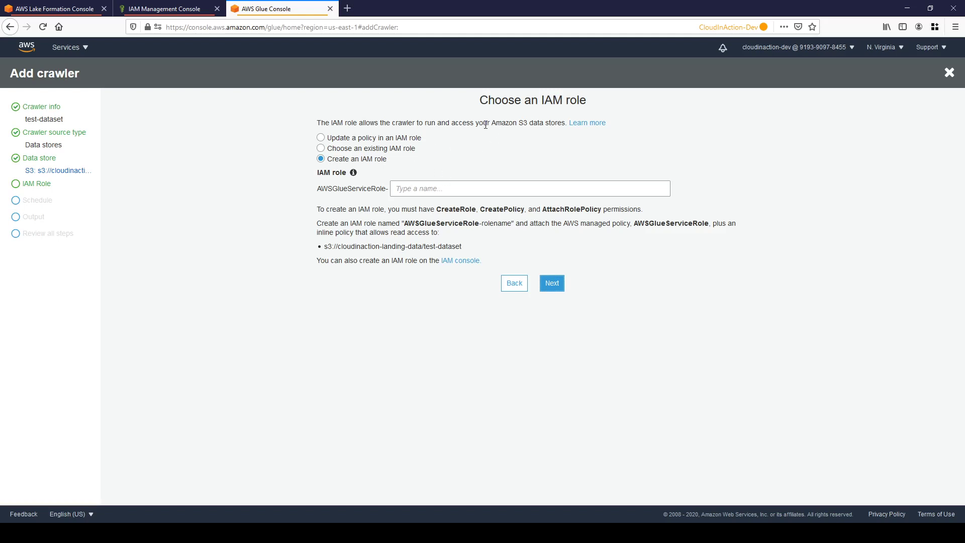
- Try to create a new IAM role for the crawler with the name suffix glue
left_click_drag(494, 125, 544, 124)
left_click(499, 157)
left_click(436, 187)
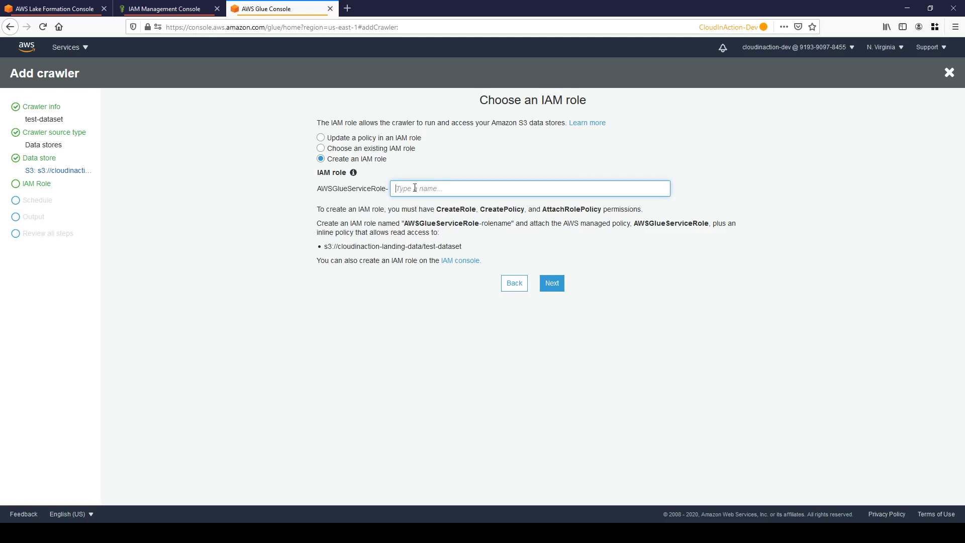
type("glue")
left_click(556, 282)
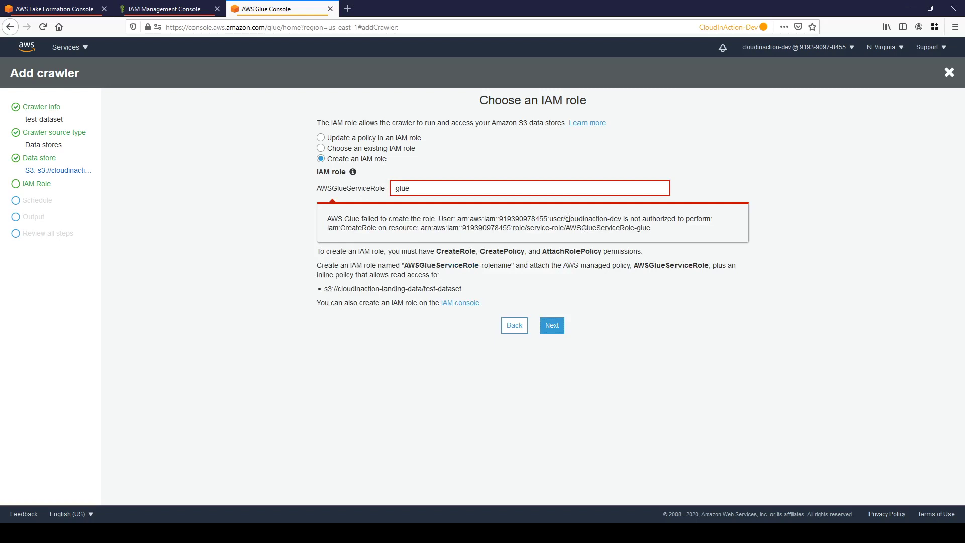
- Examine the role creation error for the user, the action and the service it refers to
left_click_drag(566, 217, 622, 218)
left_click(615, 220)
left_click_drag(343, 228, 369, 227)
left_click(369, 227)
left_click_drag(376, 229, 327, 232)
left_click(349, 227)
left_click_drag(485, 218, 495, 220)
left_click(490, 219)
left_click_drag(484, 217, 499, 217)
left_click_drag(564, 219, 620, 219)
left_click(376, 228)
mouse_move(377, 228)
left_mouse_down()
mouse_move(328, 228)
mouse_move(379, 230)
left_mouse_up()
left_click(390, 228)
- Have the crawler use an existing IAM role, then refresh and check the available roles
left_click(348, 151)
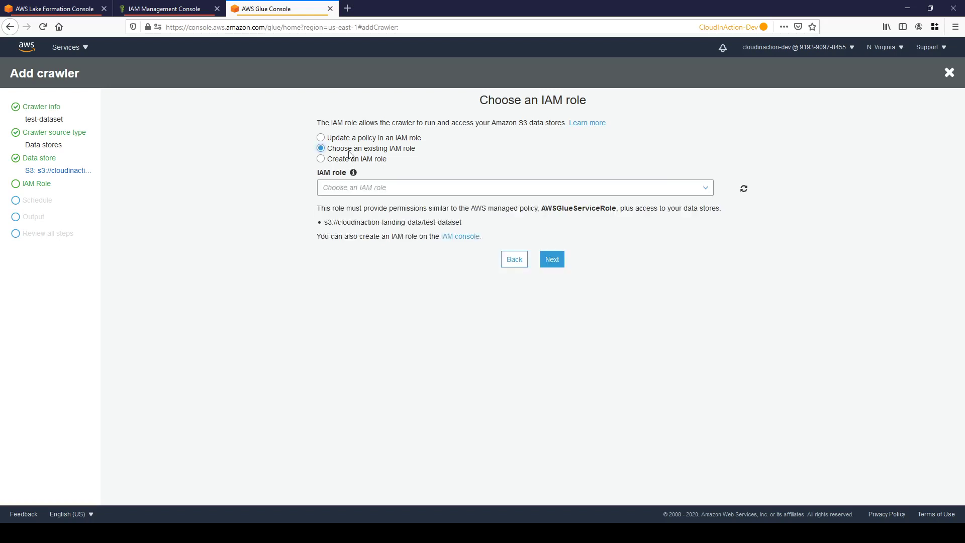
left_click(744, 188)
left_click(706, 187)
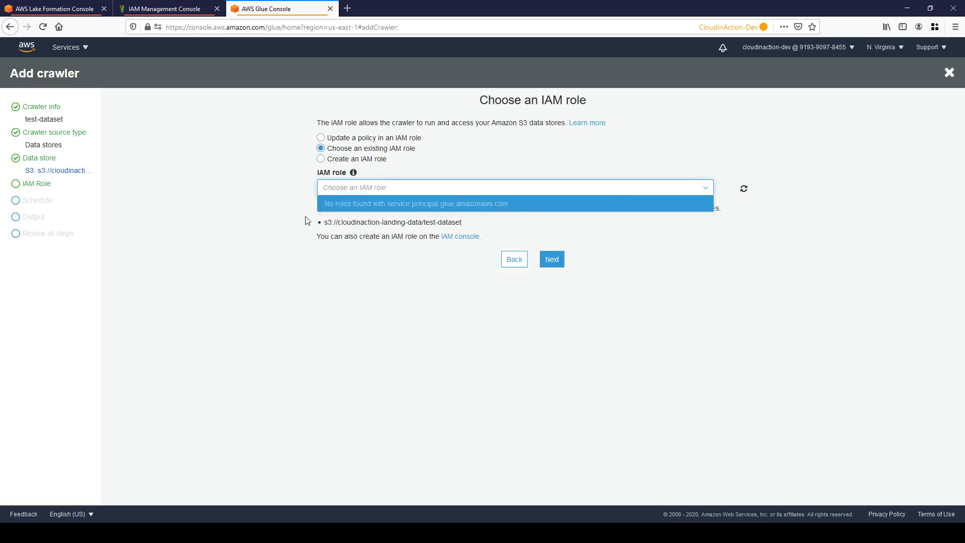
left_click(354, 188)
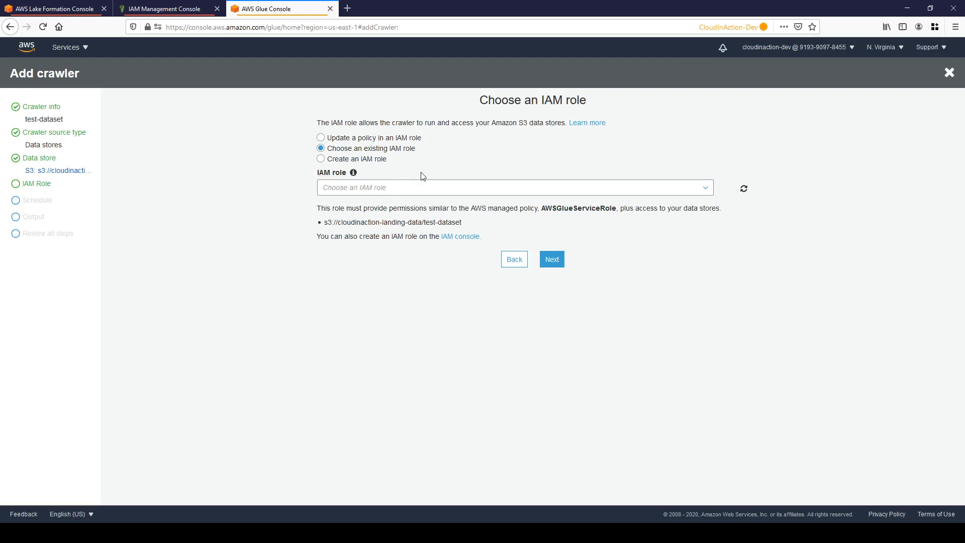
- Switch to the admin account's IAM console and start a new role with the AWS service Glue as its trusted entity
left_click(192, 10)
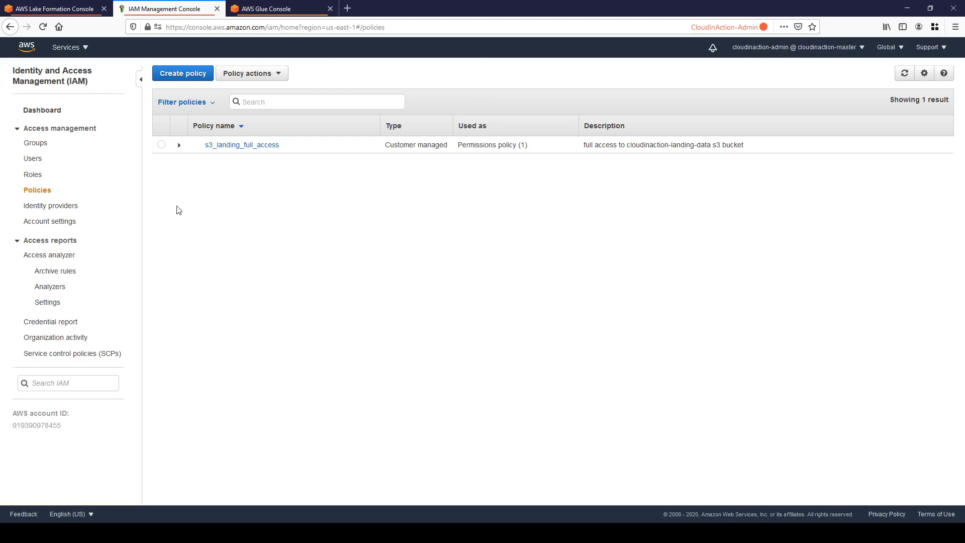
left_click(30, 175)
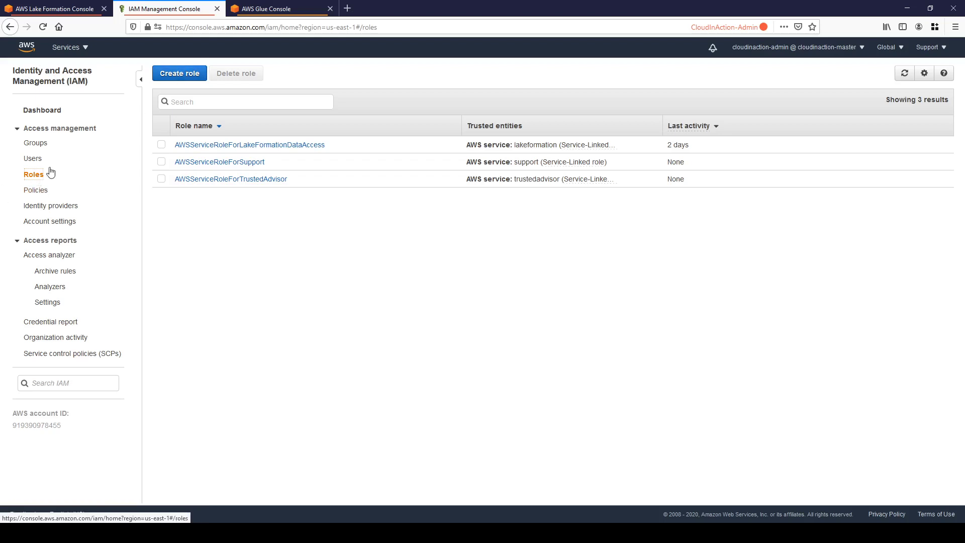
left_click(182, 77)
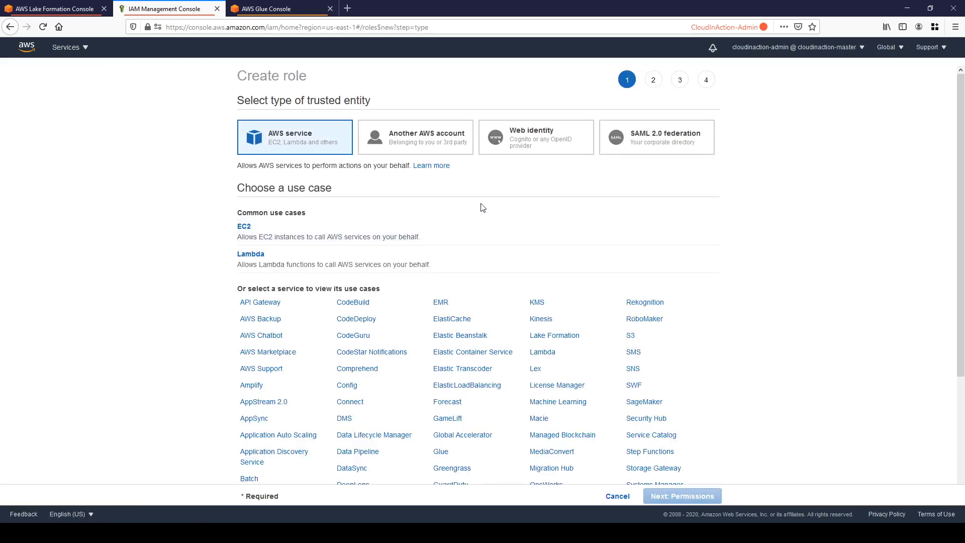
scroll(482, 207, "down", 3)
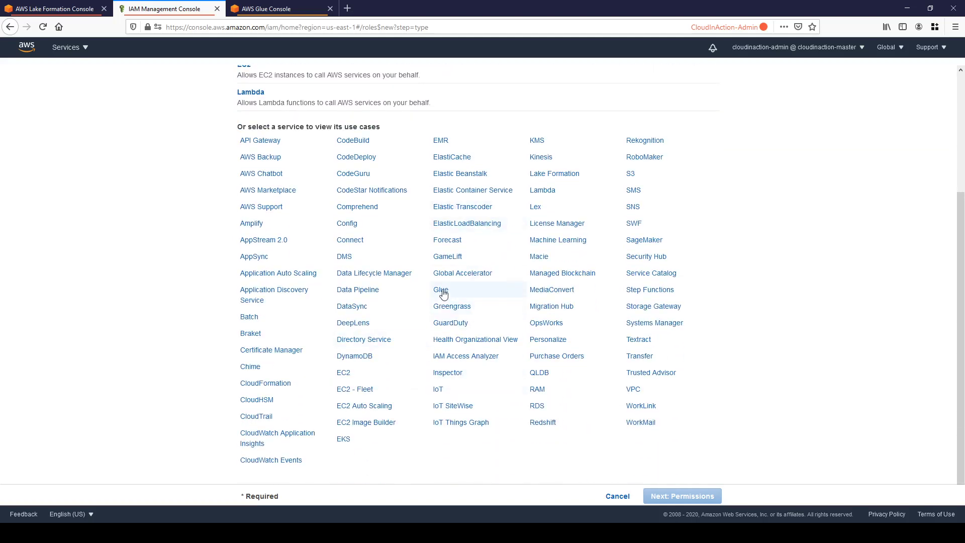
left_click(442, 291)
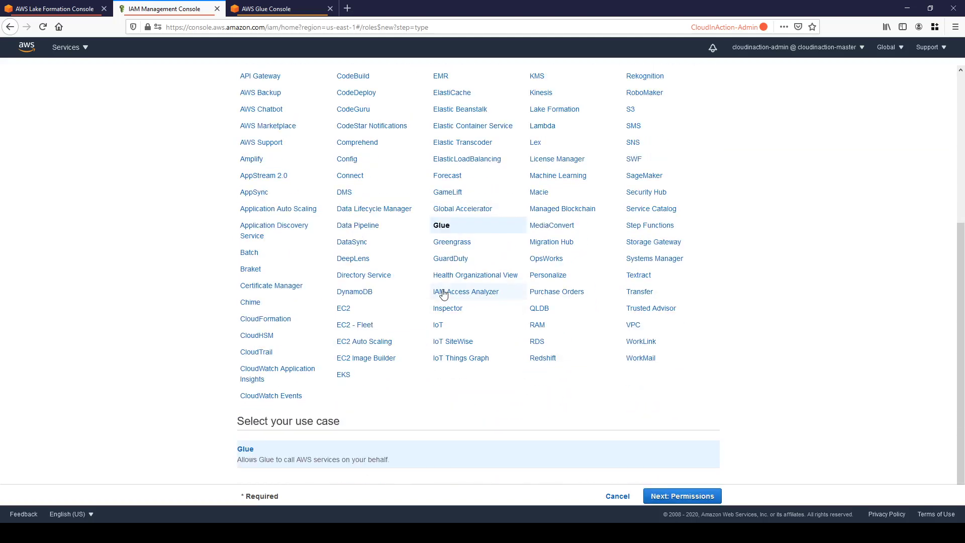
left_click(676, 497)
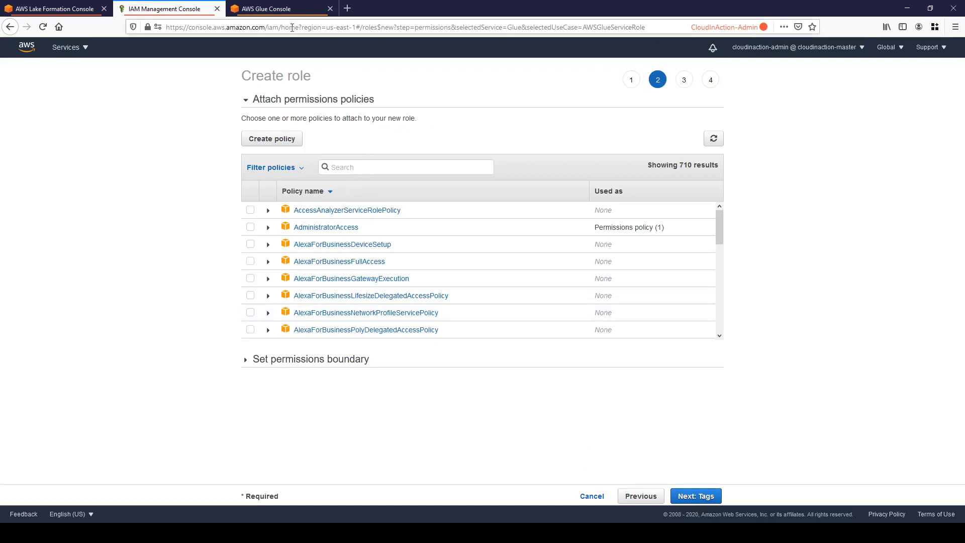
- Switch to the AWS Glue console and check which permissions the crawler's existing IAM role must provide
left_click(283, 9)
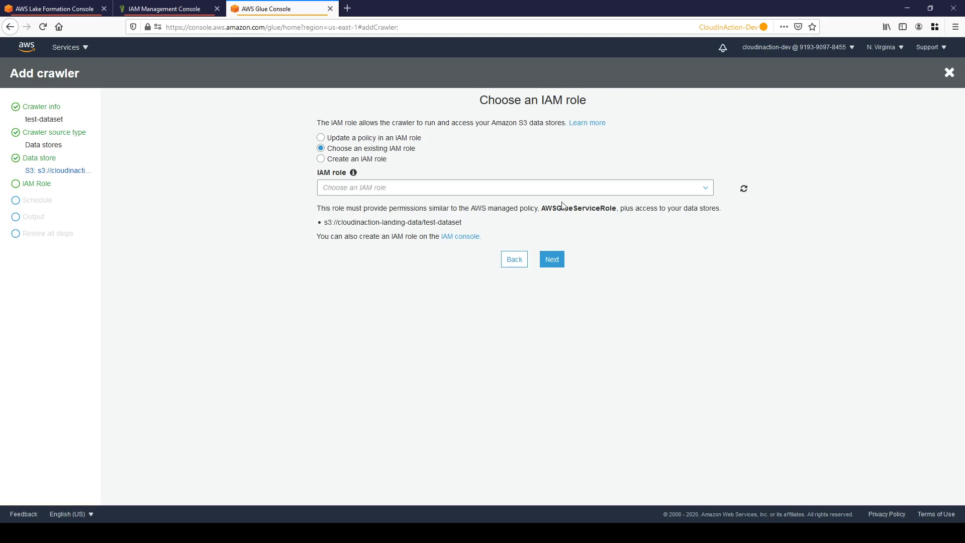
left_click_drag(545, 208, 721, 210)
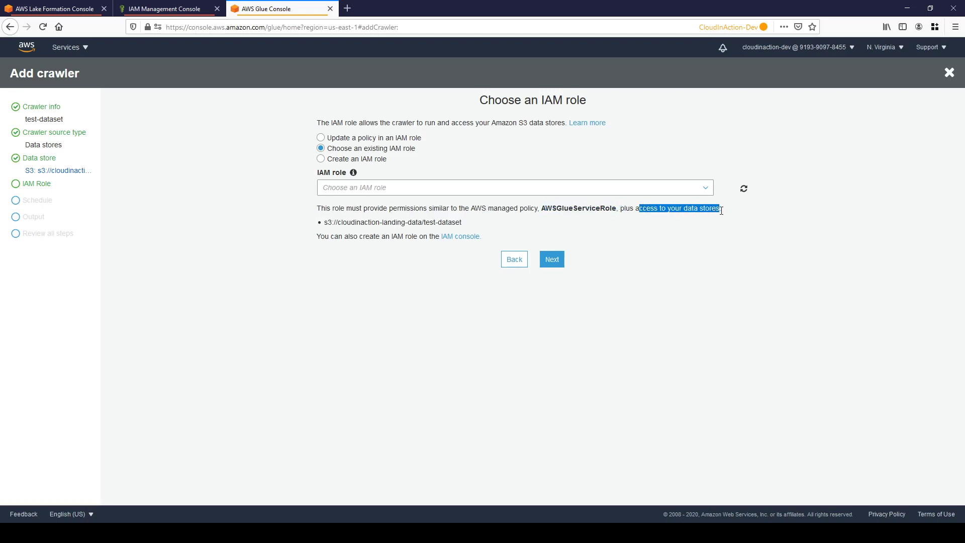
left_click(664, 202)
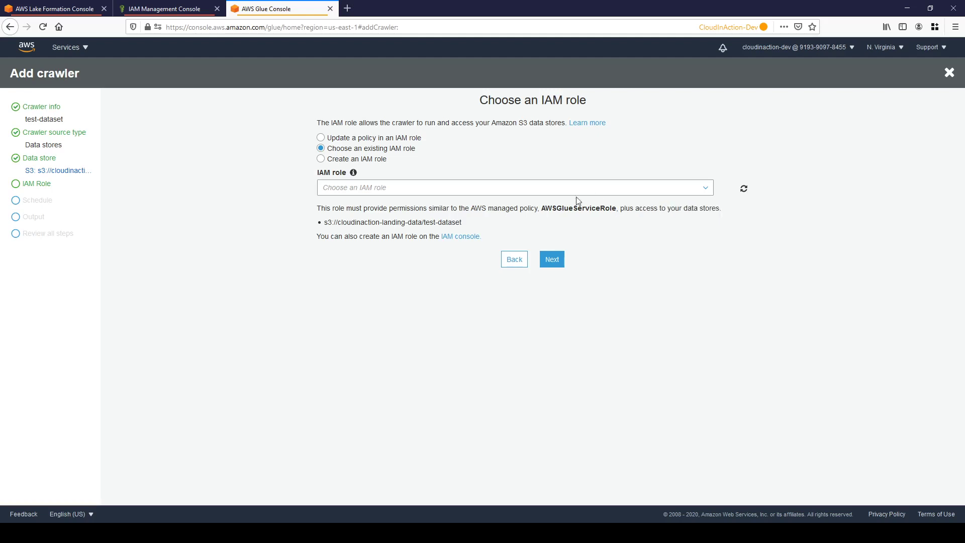
- Back in the IAM console, filter the policies by glue, select AWSGlueServiceRole for the new role and review its policy document
left_click(190, 13)
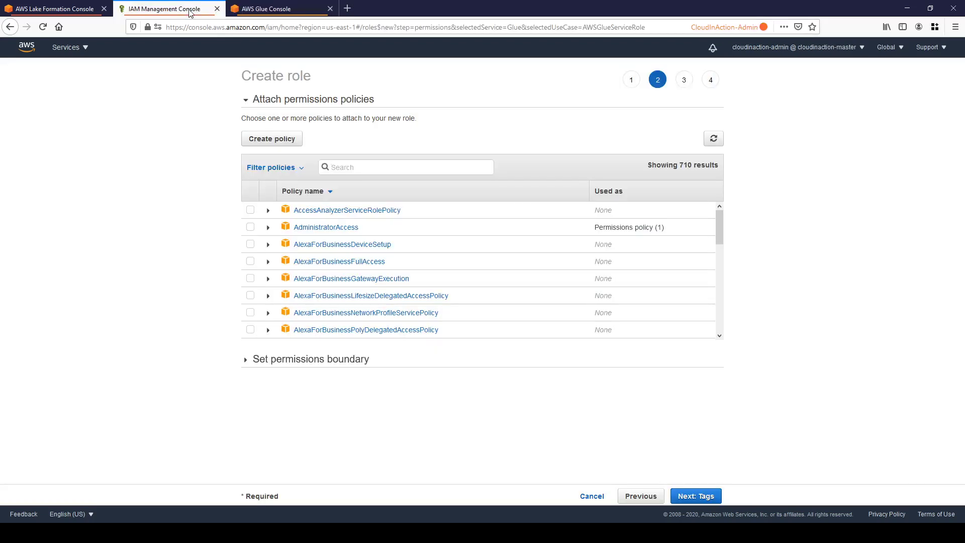
left_click(374, 164)
type("glue")
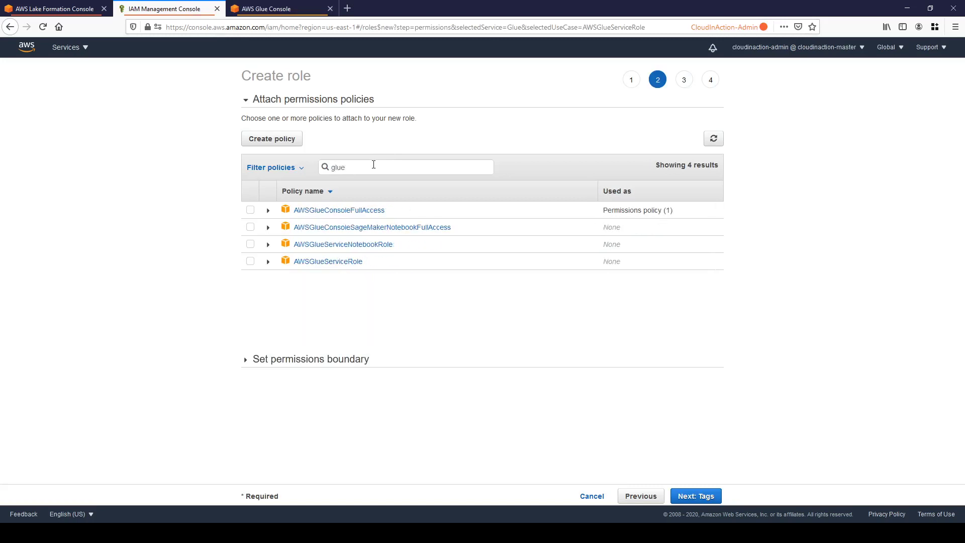
left_click(250, 261)
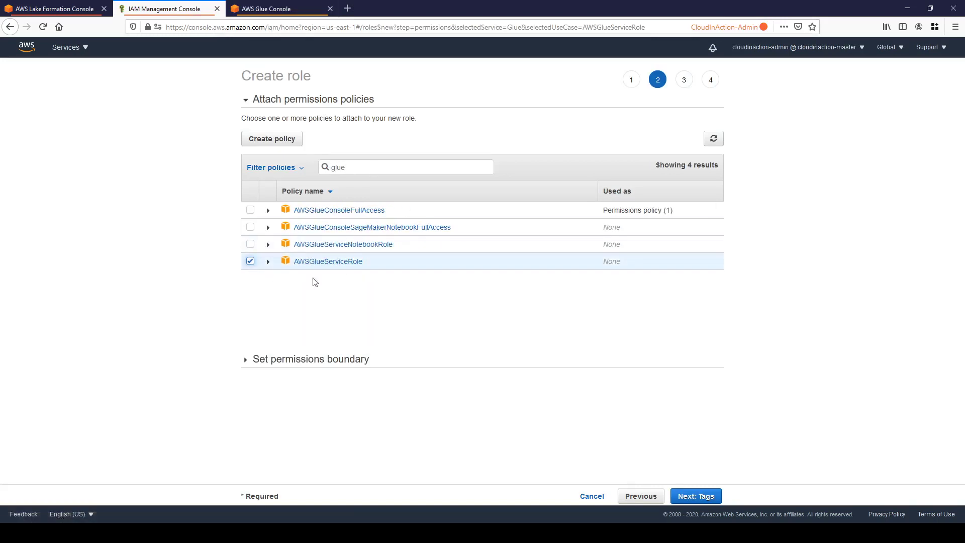
left_click(268, 262)
scroll(409, 320, "down", 2)
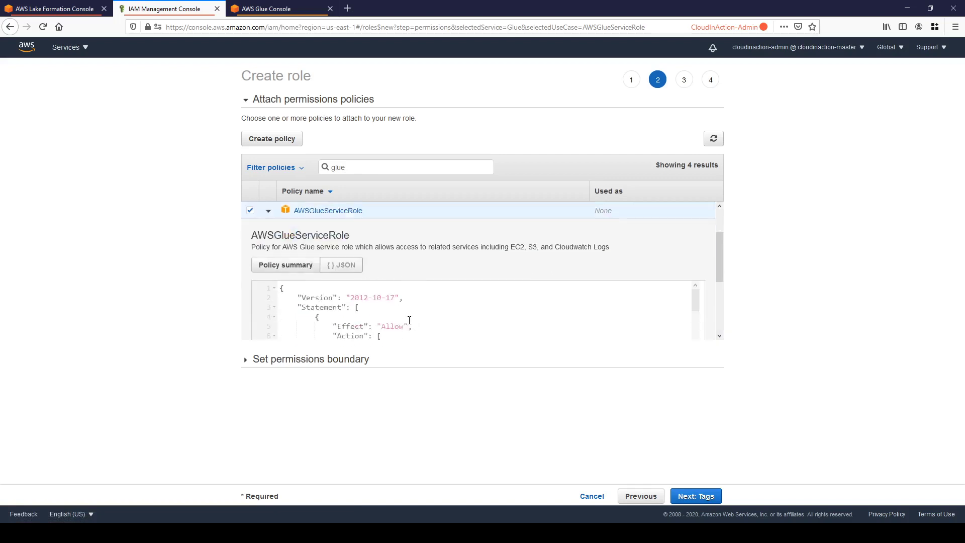
scroll(409, 320, "down", 5)
scroll(404, 295, "up", 3)
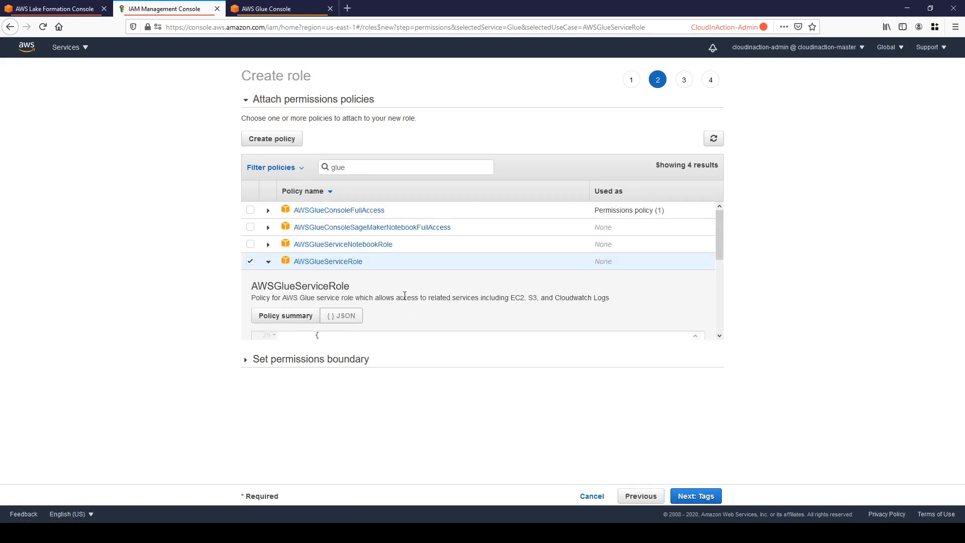
left_click(268, 261)
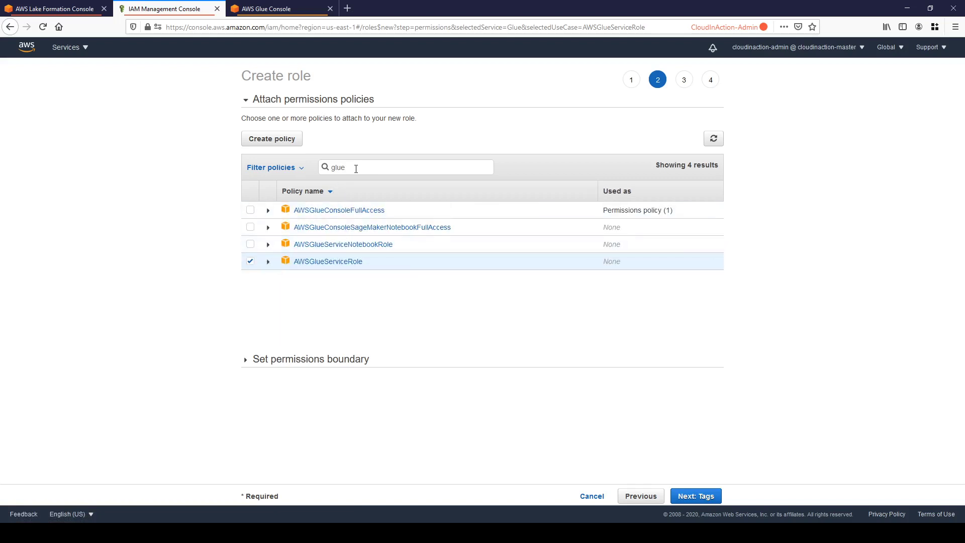
- Clear the policy search, show only customer managed policies, and examine the resources covered by s3_landing_full_access
left_click_drag(357, 167, 331, 166)
key("BackSpace")
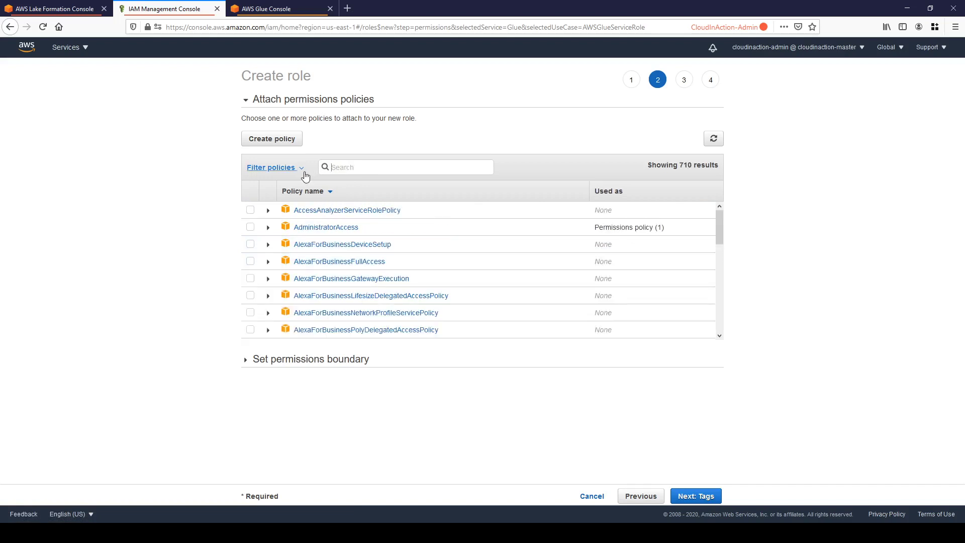
left_click(302, 171)
left_click(259, 225)
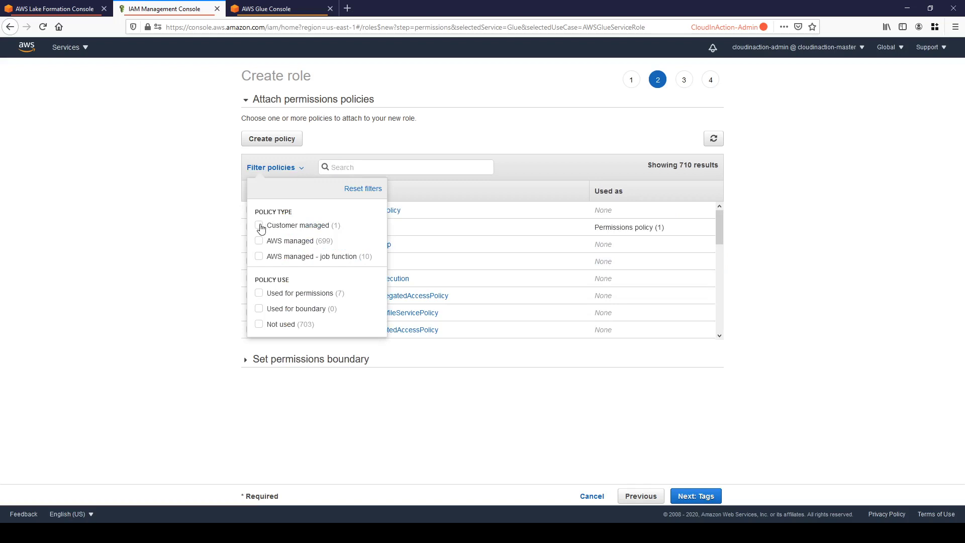
left_click(511, 301)
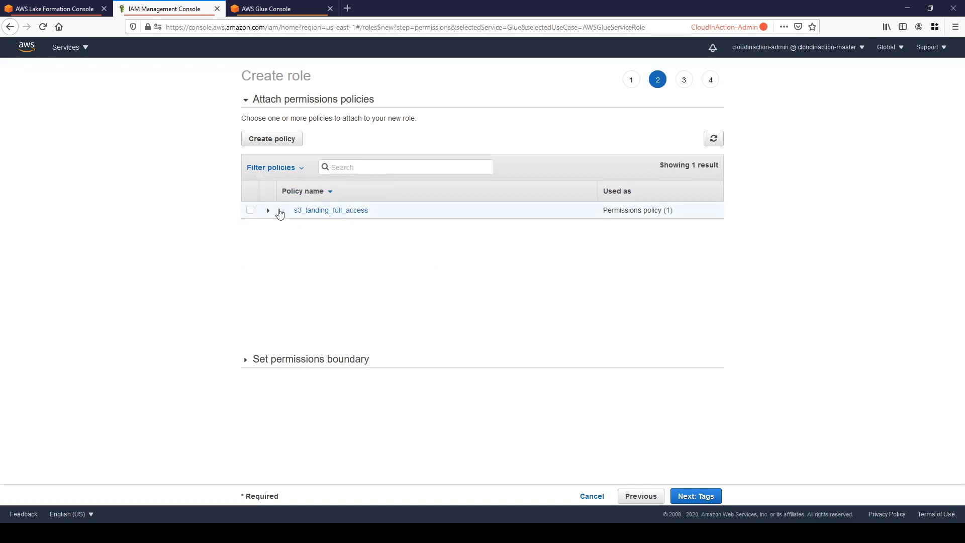
left_click(268, 211)
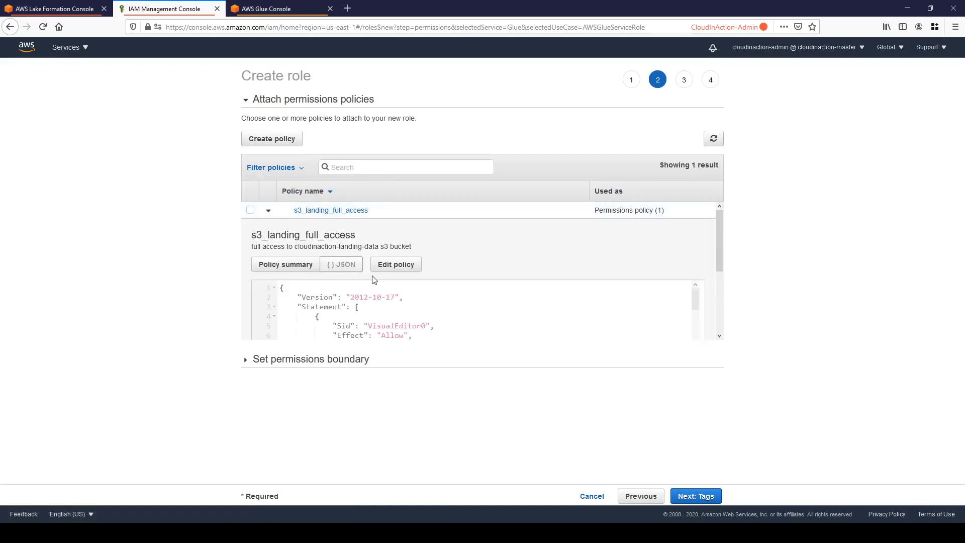
scroll(402, 281, "down", 5)
scroll(429, 297, "down", 12)
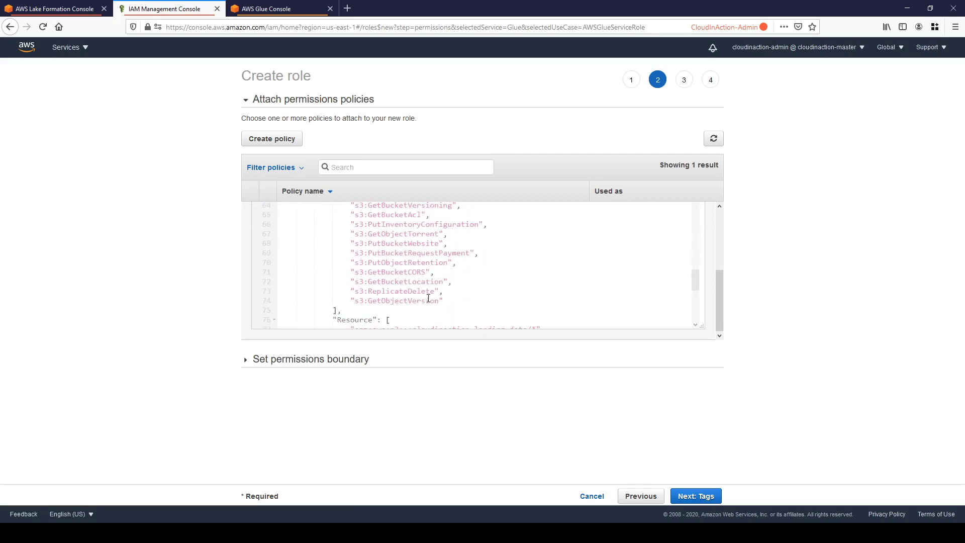
left_click_drag(528, 279, 404, 269)
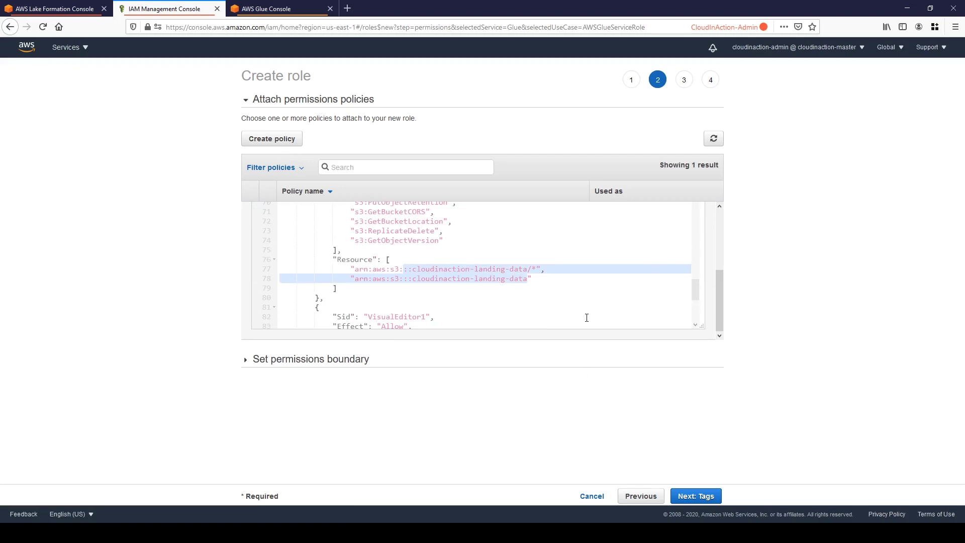
- Check the new role's review page without adding tags, then return to its permissions policies
left_click(706, 496)
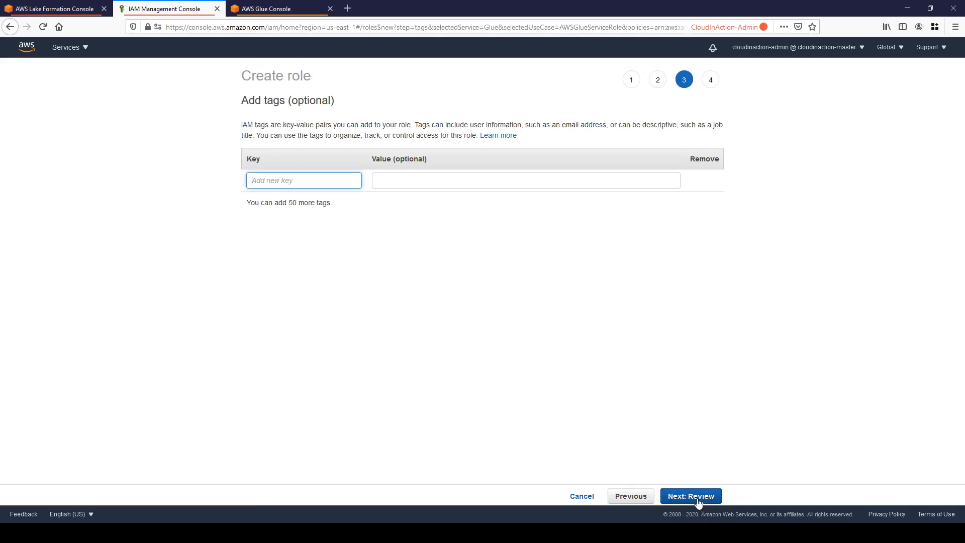
left_click(697, 497)
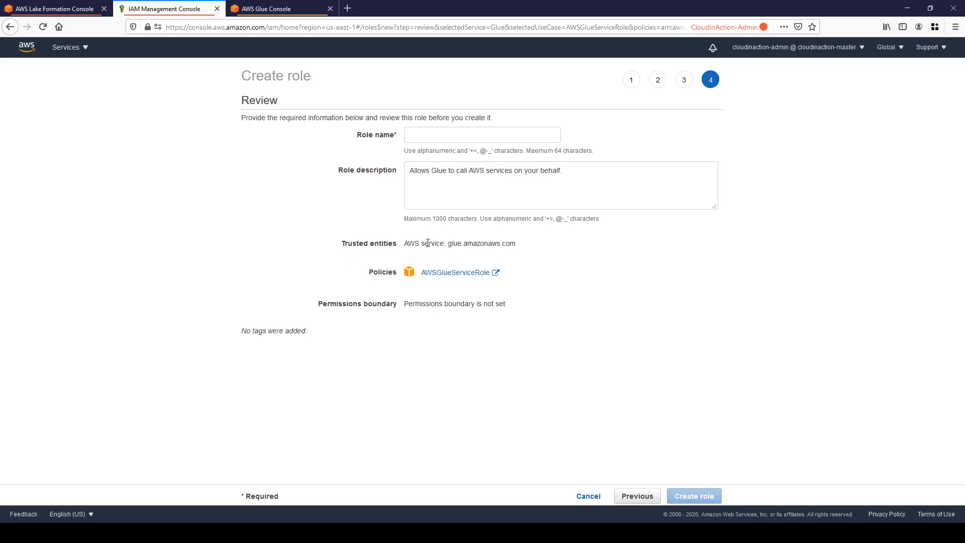
left_click(640, 496)
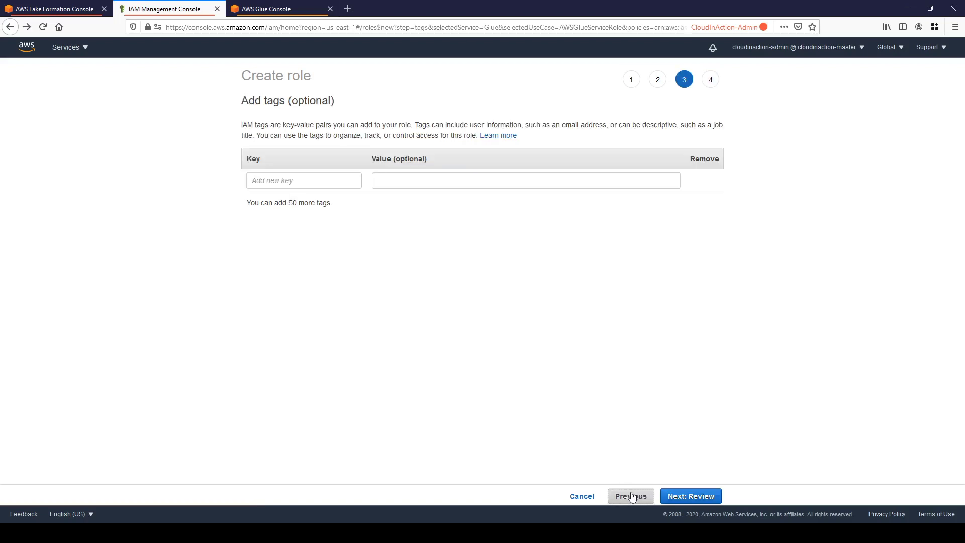
left_click(631, 496)
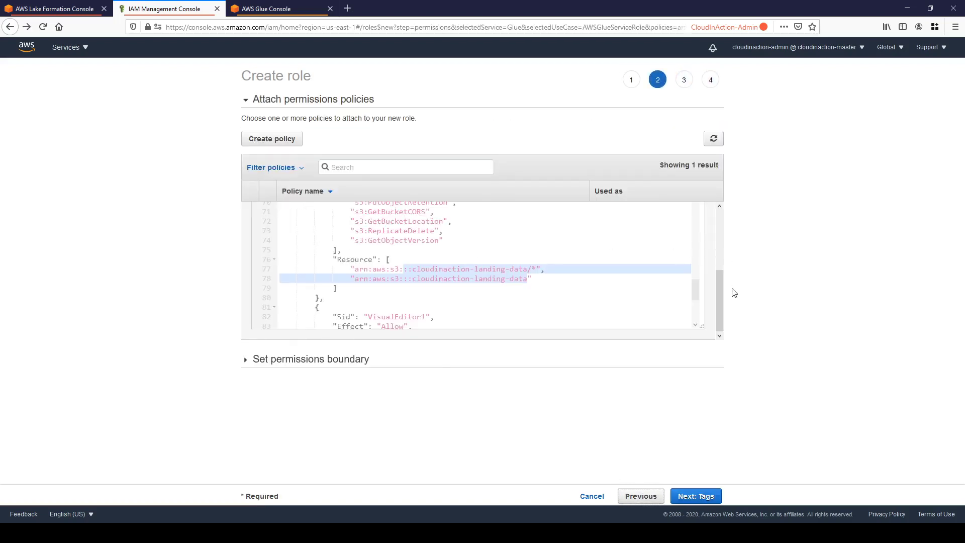
- Select the s3_landing_full_access policy for the new role and continue to the review page without adding tags
scroll(719, 261, "up", 5)
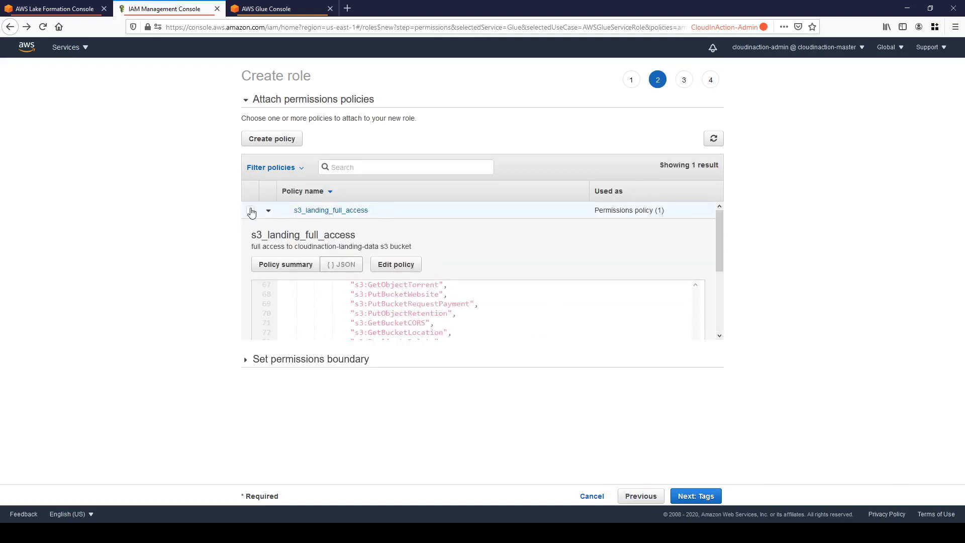
left_click(252, 211)
left_click(695, 496)
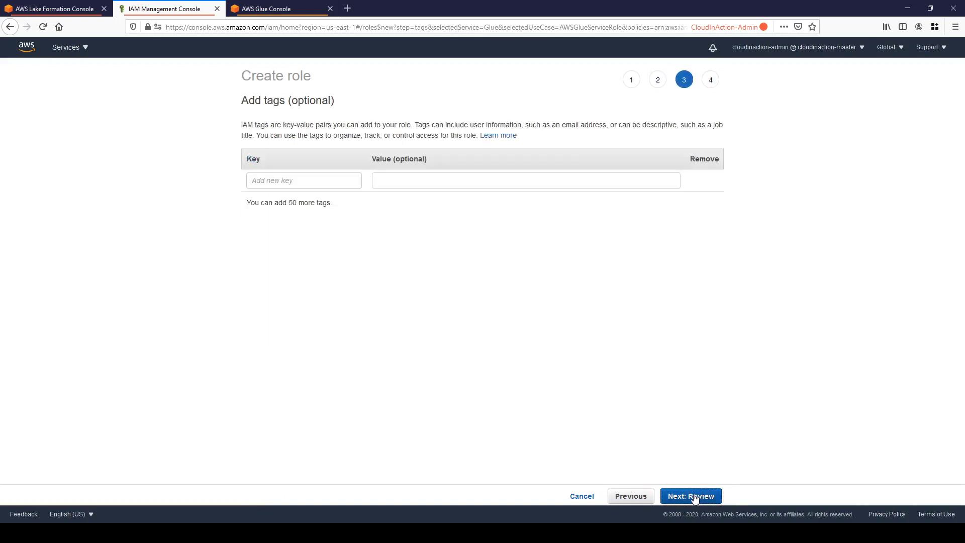
left_click(693, 497)
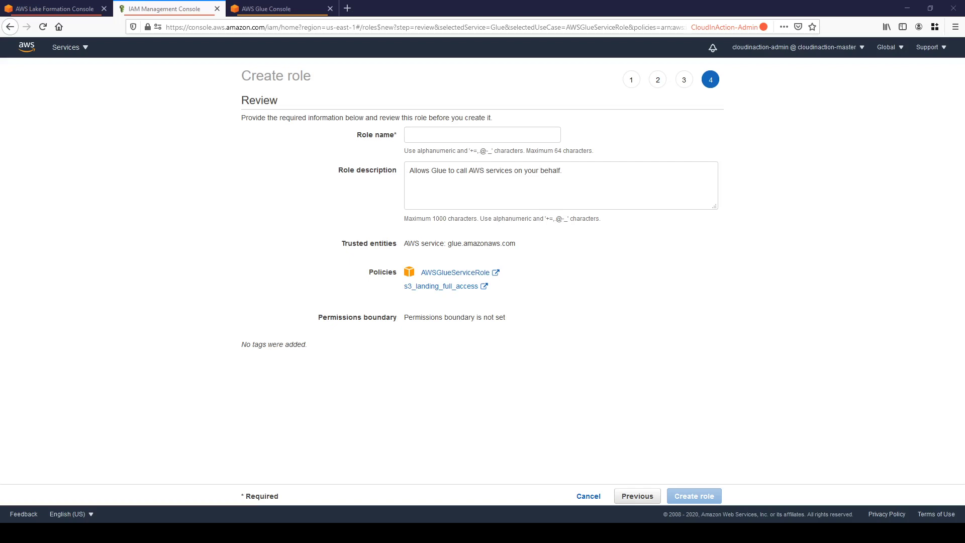
- Name the role glue_dev_landing_test_dataset, keep the default description, and create it
left_click(450, 134)
type("glue_dev_landing_test_dataset")
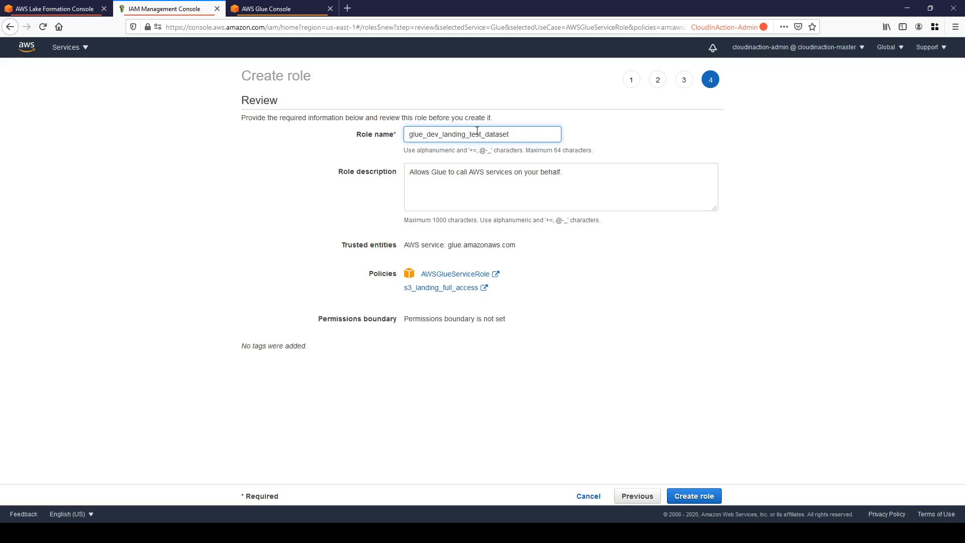
left_click_drag(469, 134, 515, 135)
left_click(506, 176)
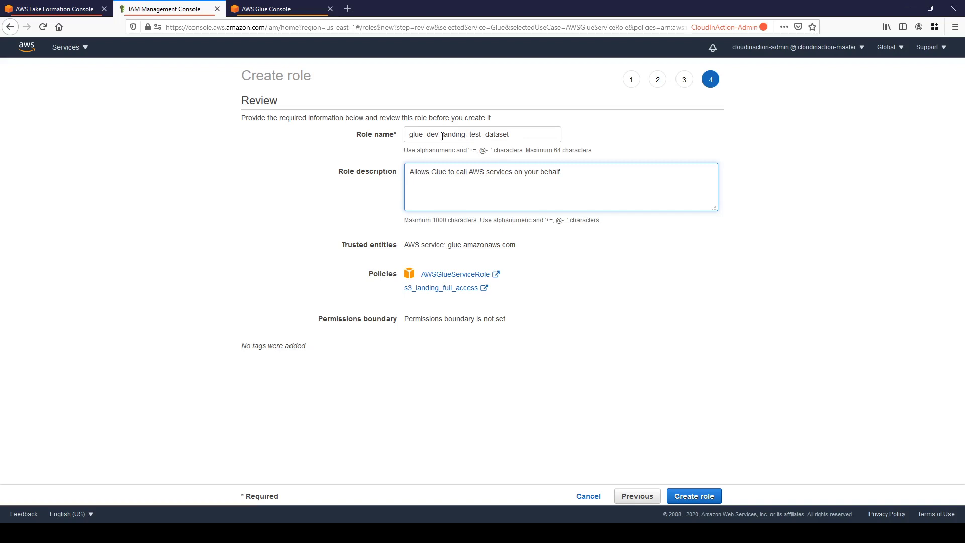
left_click_drag(469, 135, 533, 136)
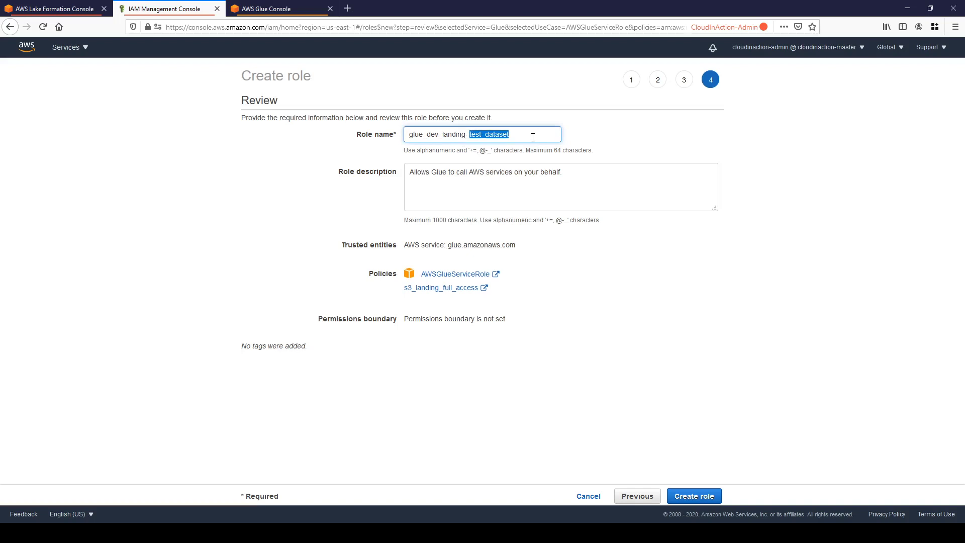
left_click(469, 135)
left_click_drag(444, 137, 539, 137)
left_click(470, 137)
left_click_drag(516, 135, 388, 132)
left_click(523, 200)
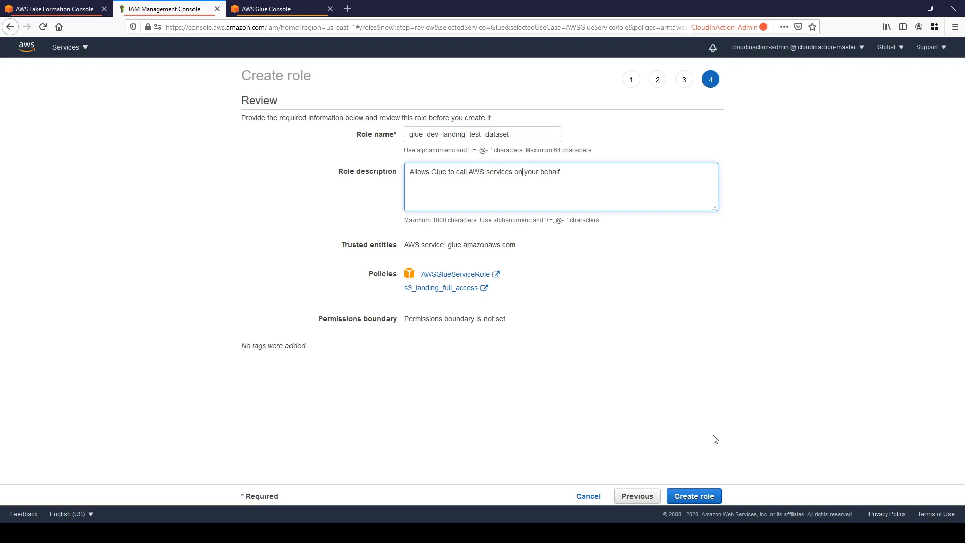
left_click(696, 496)
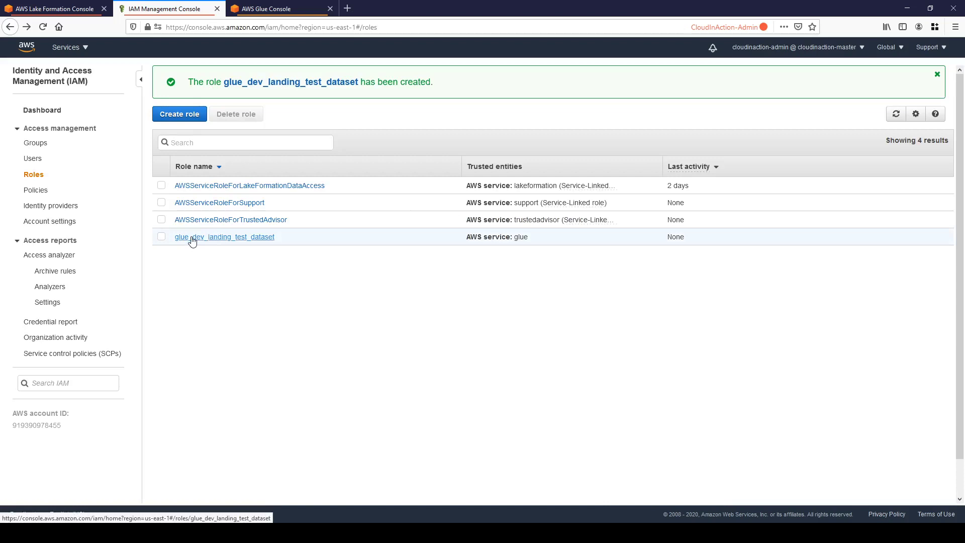
- Switch to the AWS Glue console, refresh the role list, and assign glue_dev_landing_test_dataset as the crawler's existing IAM role
left_click(282, 13)
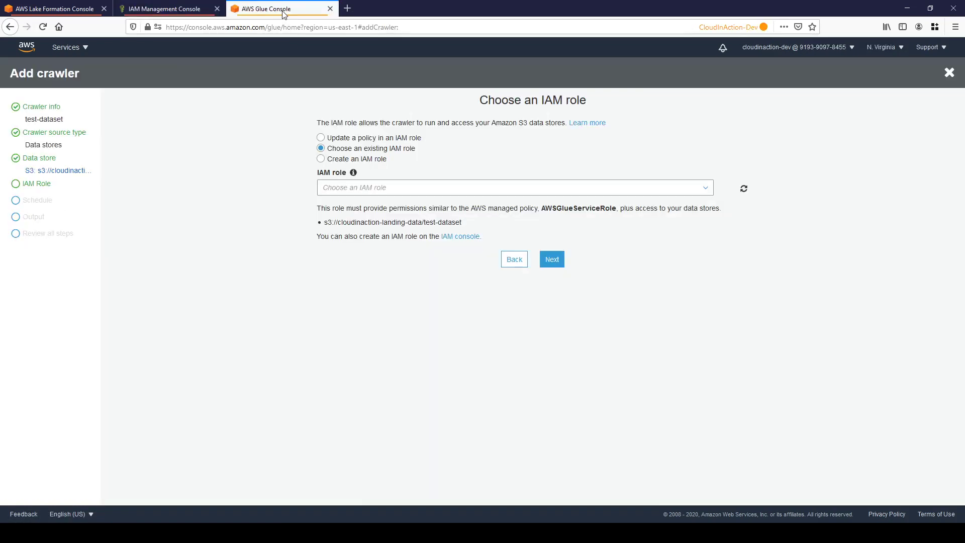
left_click(745, 190)
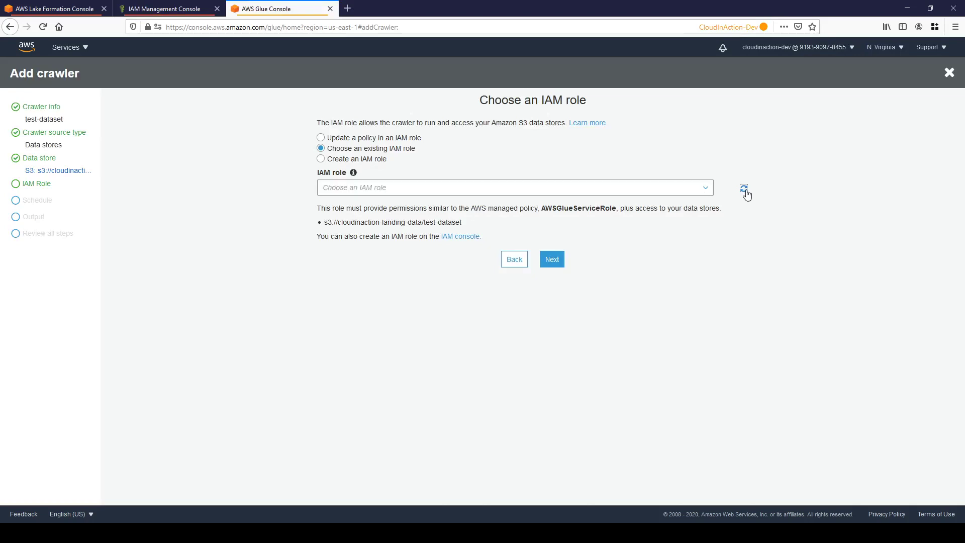
left_click(705, 187)
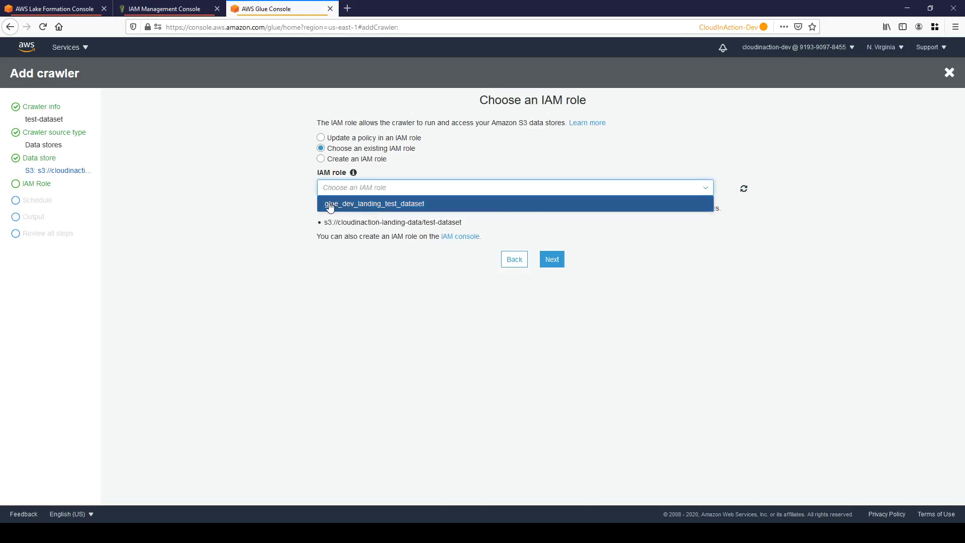
left_click(360, 206)
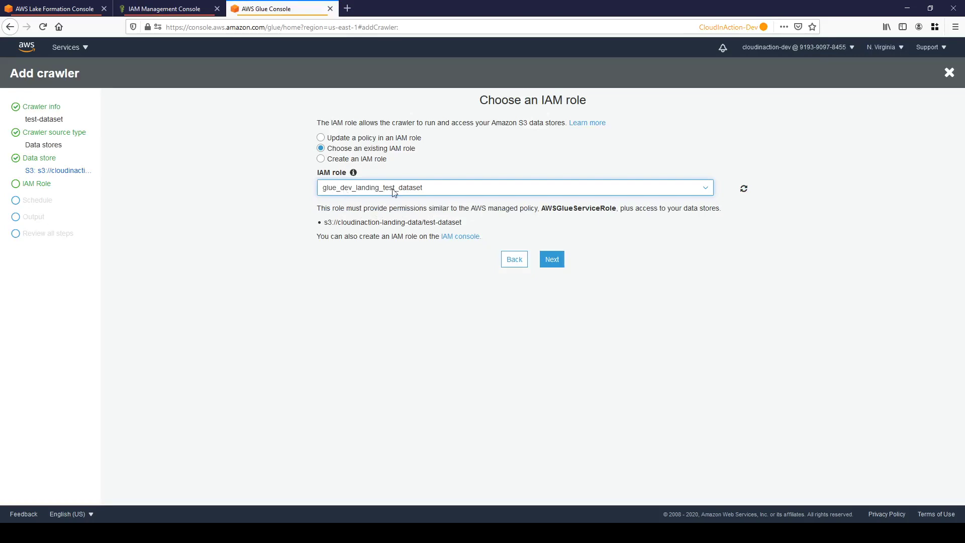
left_click(554, 258)
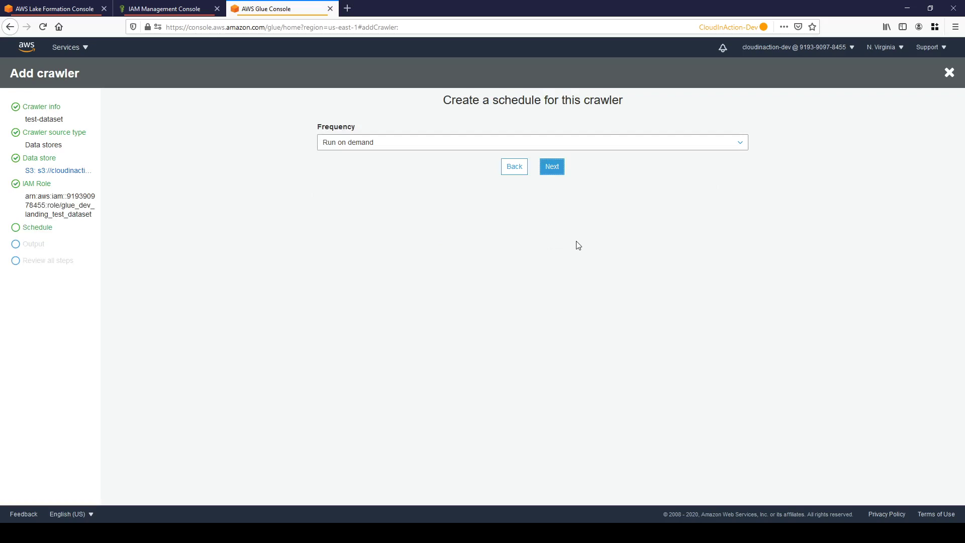
- Keep the crawler's schedule at Run on demand and set its output database to landing-data
left_click(556, 175)
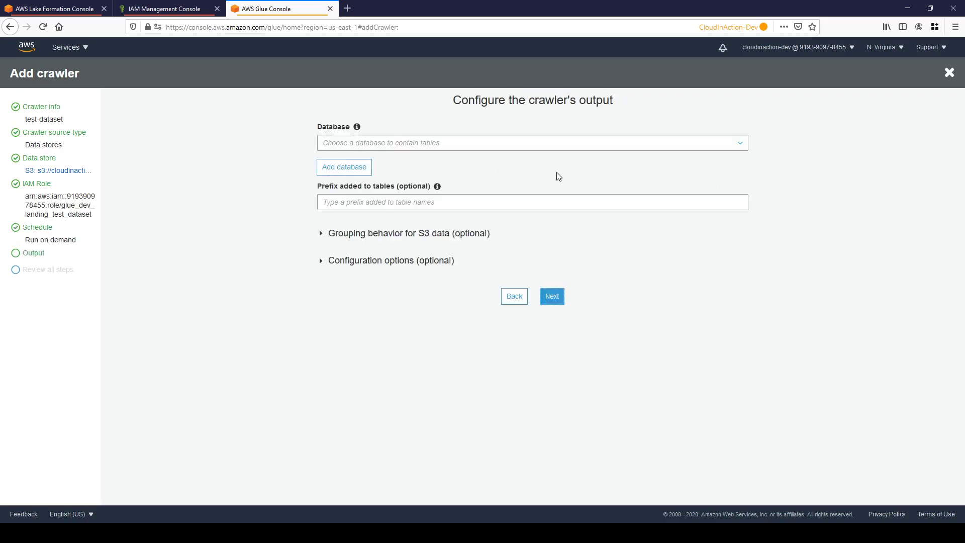
left_click(414, 144)
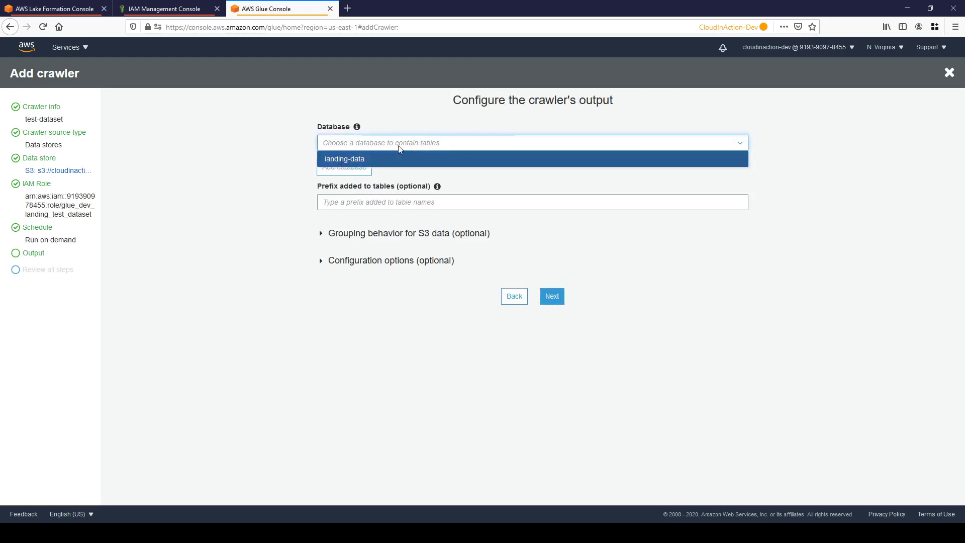
left_click(352, 159)
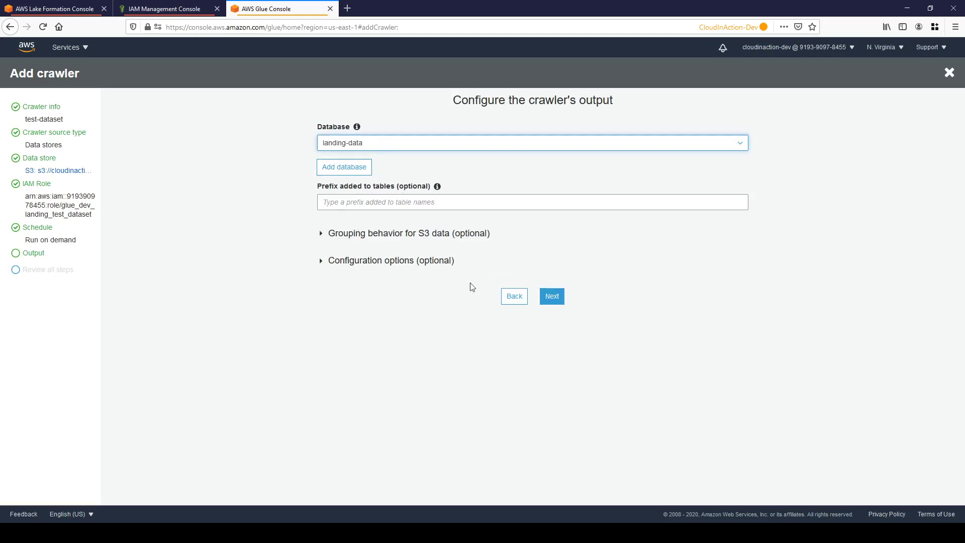
left_click(555, 301)
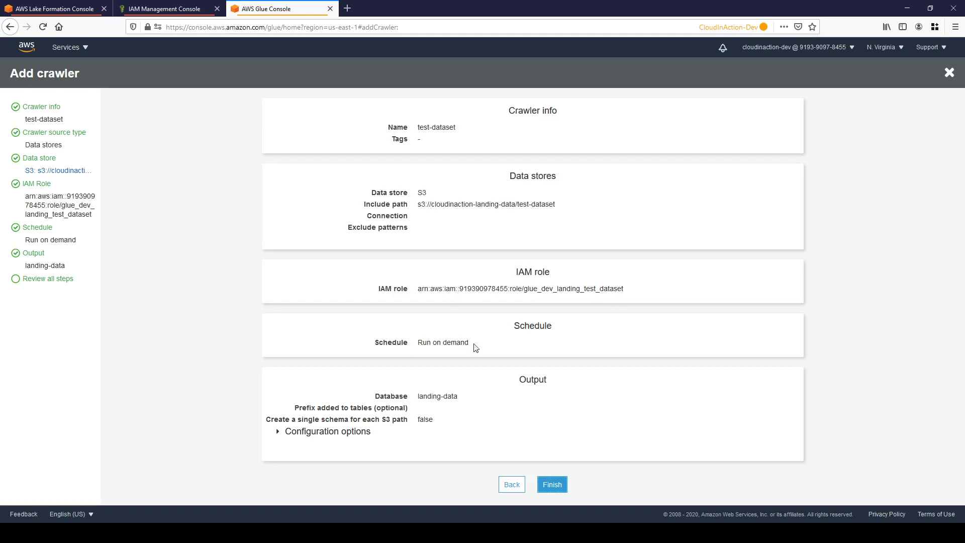
- Try to finish creating the crawler and examine the user, action and resource named in the service response
left_click(554, 486)
scroll(587, 400, "down", 2)
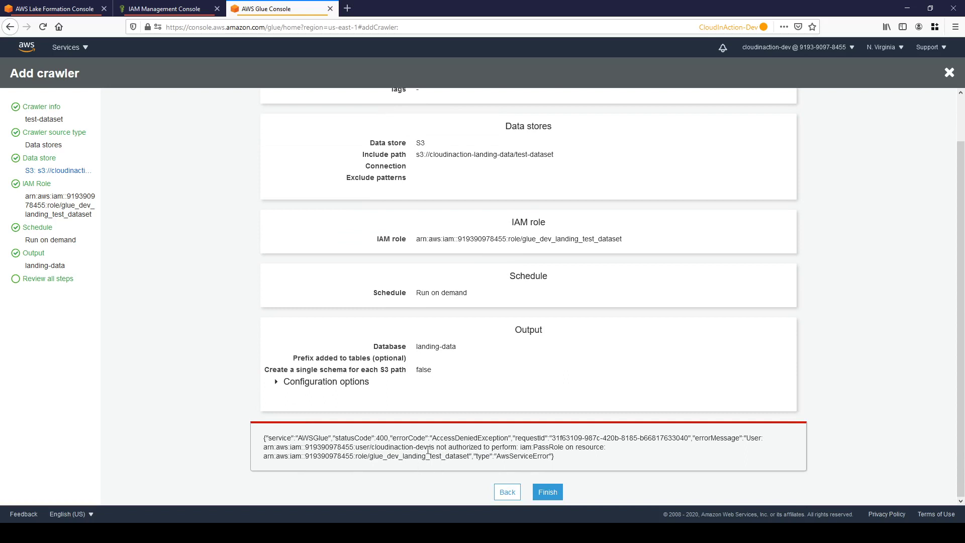
left_click_drag(429, 448, 374, 448)
left_click_drag(519, 448, 566, 451)
left_click(549, 447)
left_click_drag(467, 457, 370, 457)
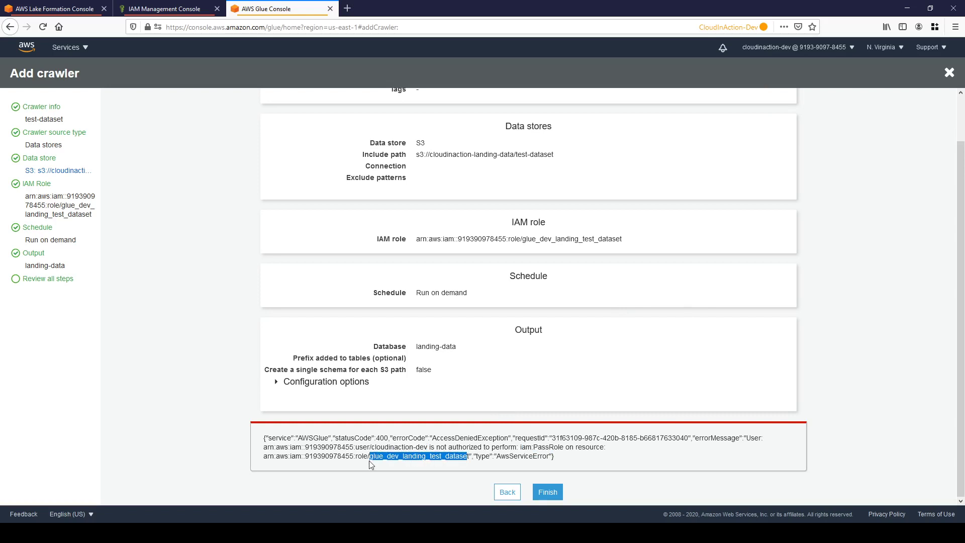
- Switch to the IAM console, start a new policy, and choose IAM as its service
left_click(153, 11)
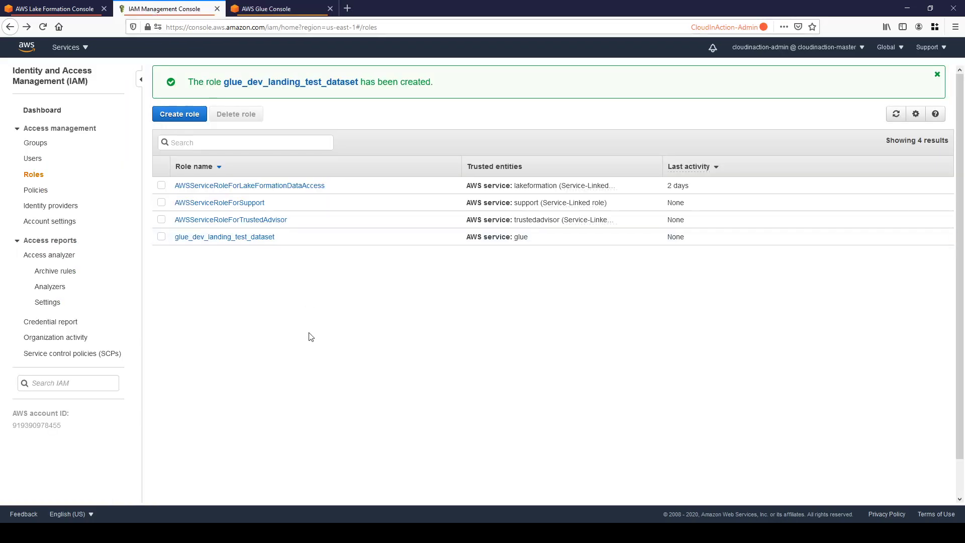
left_click(36, 191)
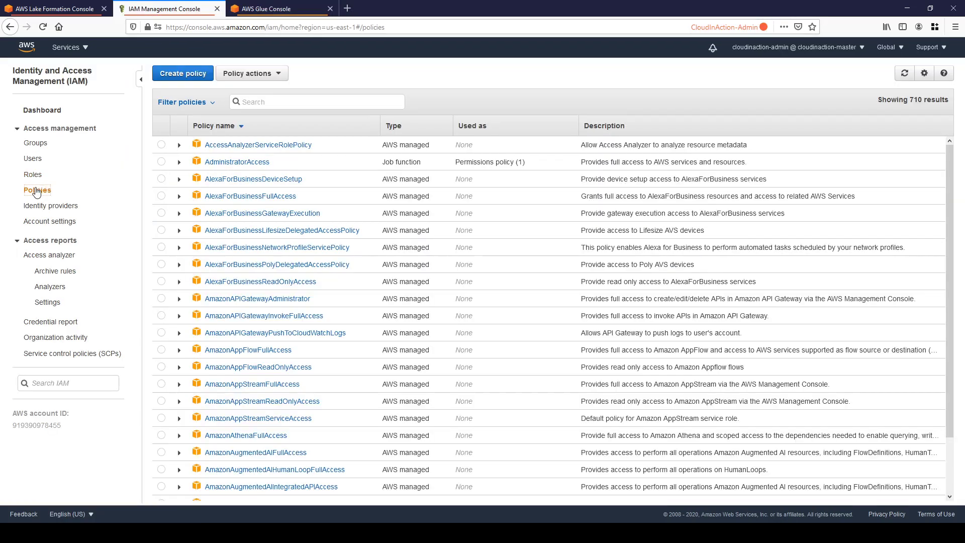
left_click(186, 74)
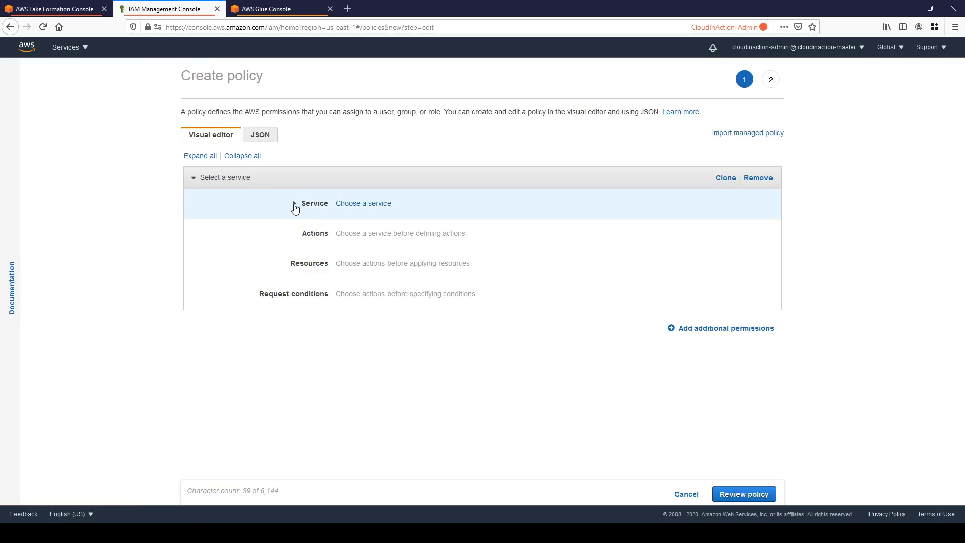
left_click(345, 204)
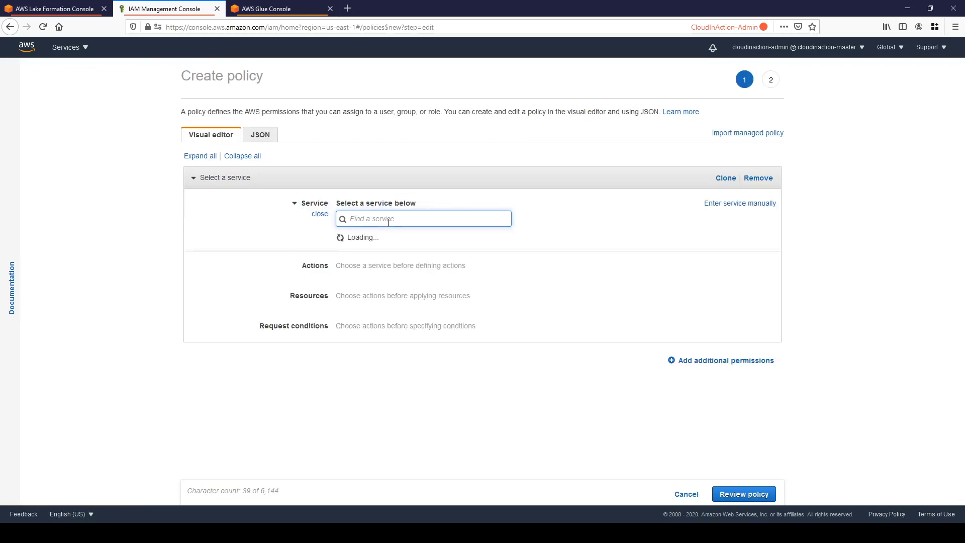
type("iam")
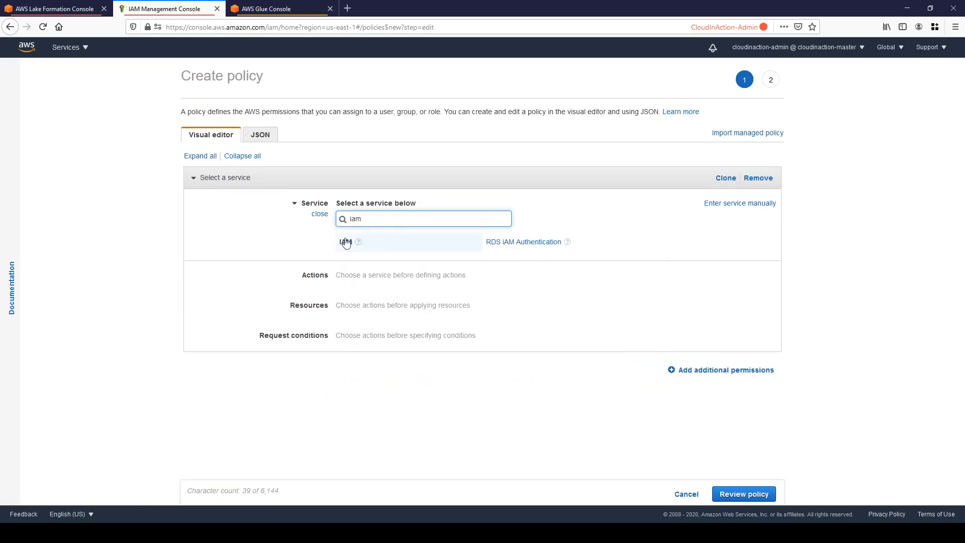
left_click(346, 243)
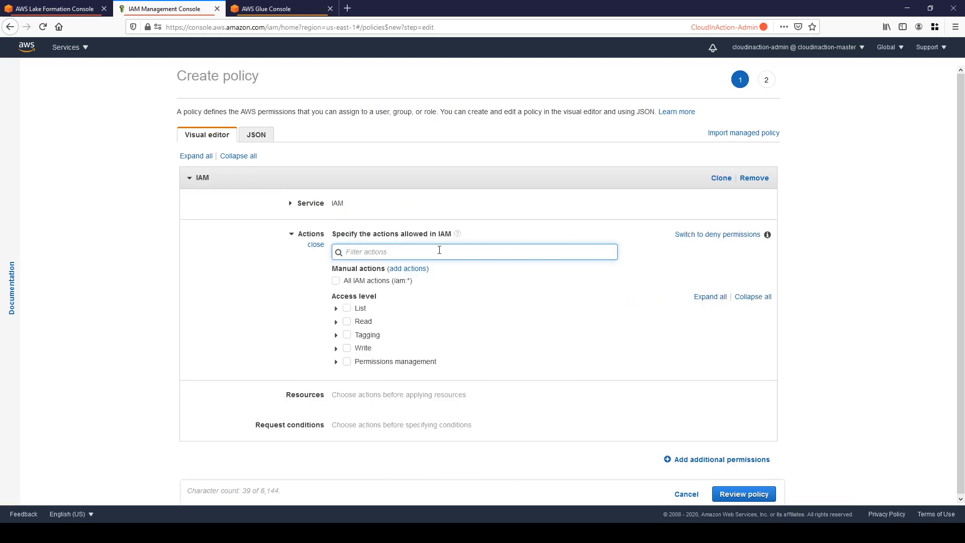
- Allow the GetRole and PassRole actions in the new policy
type("getrop")
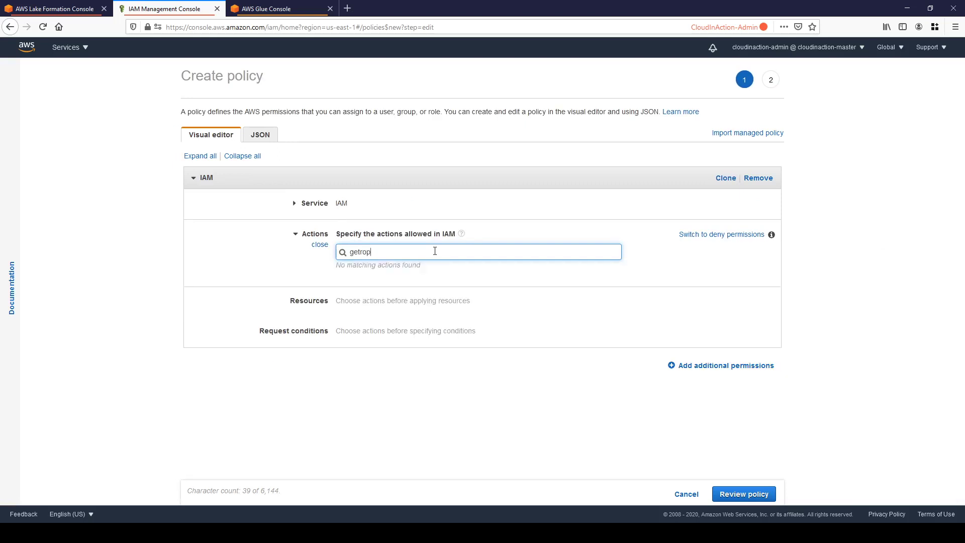
key("BackSpace")
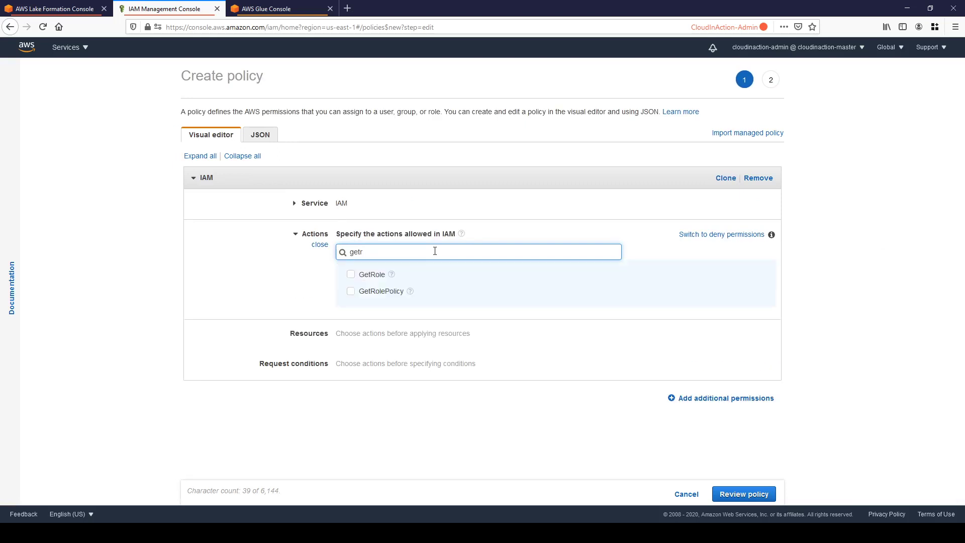
left_click(350, 275)
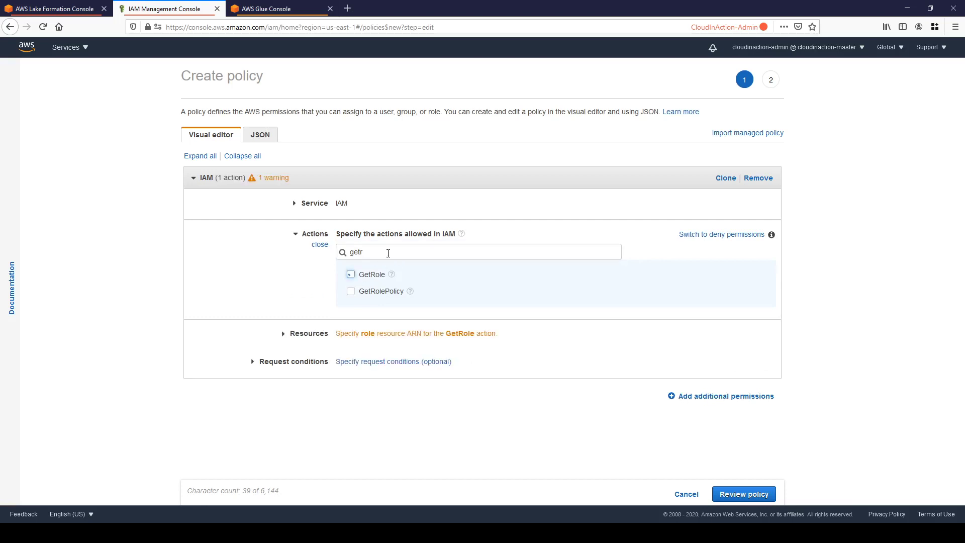
left_click(334, 247)
type("passr")
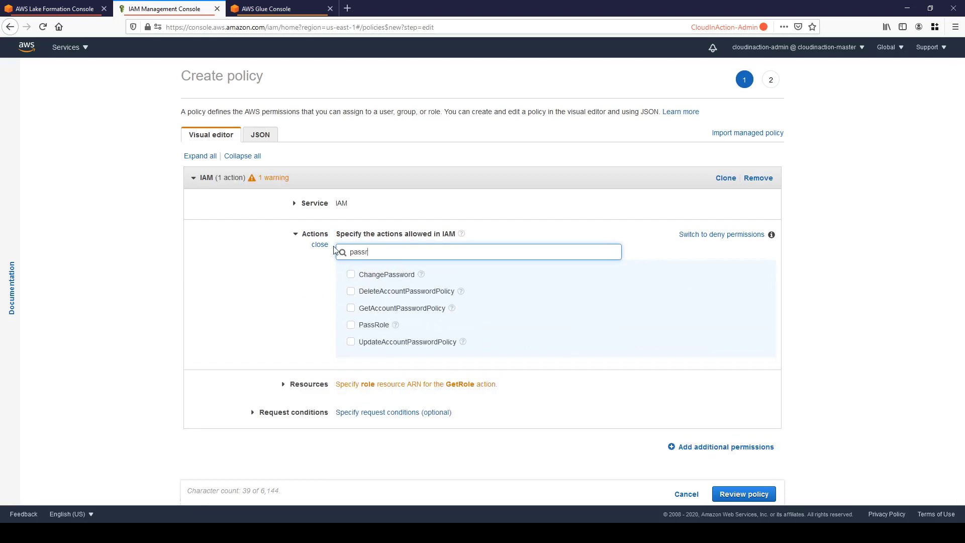
left_click(351, 275)
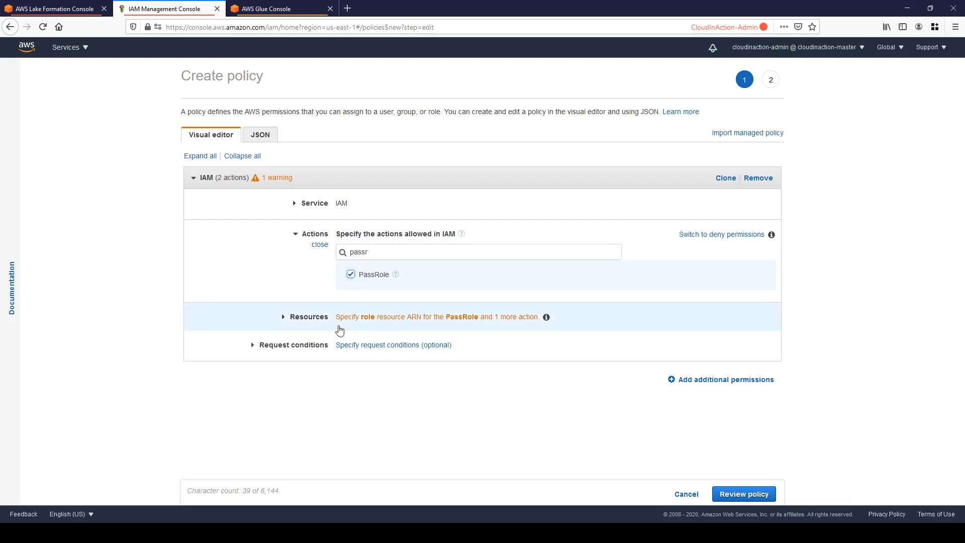
- Restrict the policy's role resource to an ARN in this account with the role name glue_dev_landing_*
left_click(282, 319)
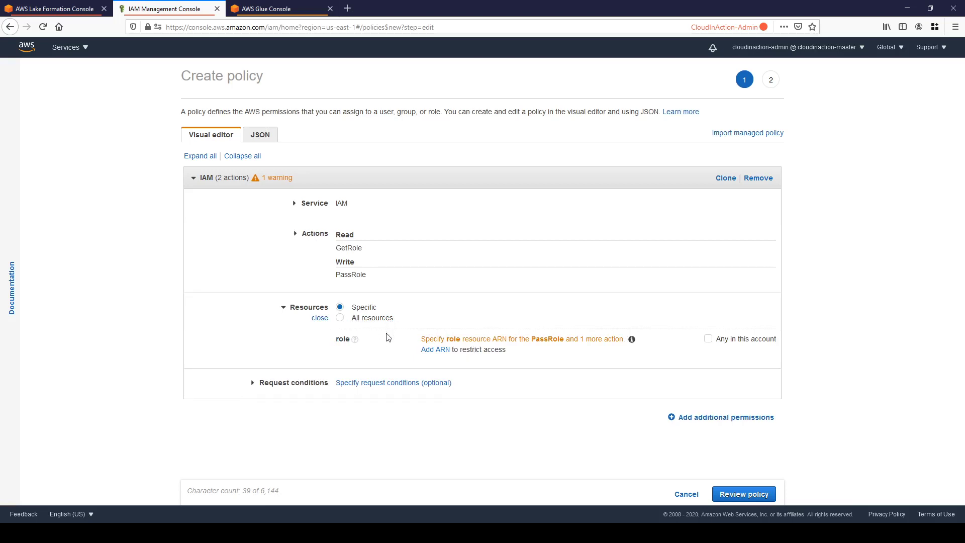
left_click(435, 352)
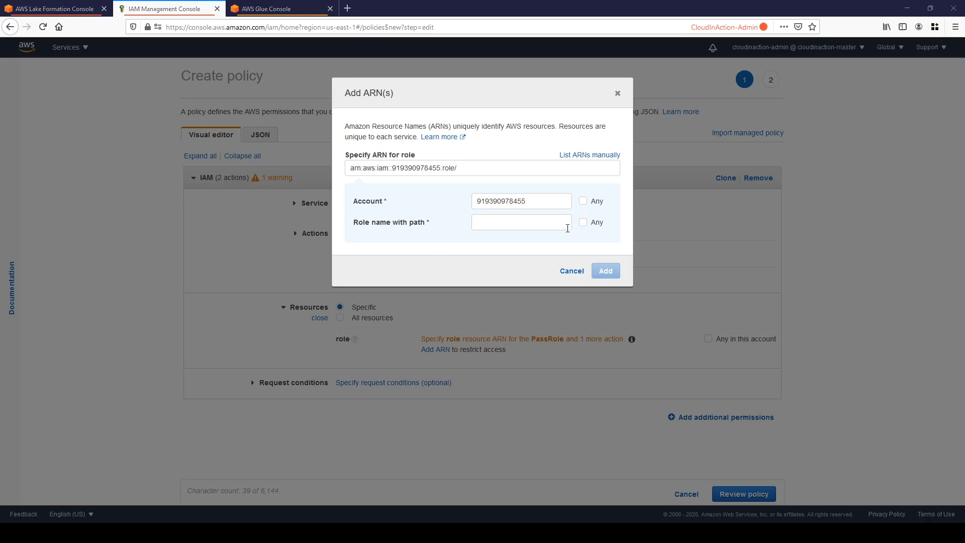
left_click(523, 224)
type("glue_dev_landing_test_dataset")
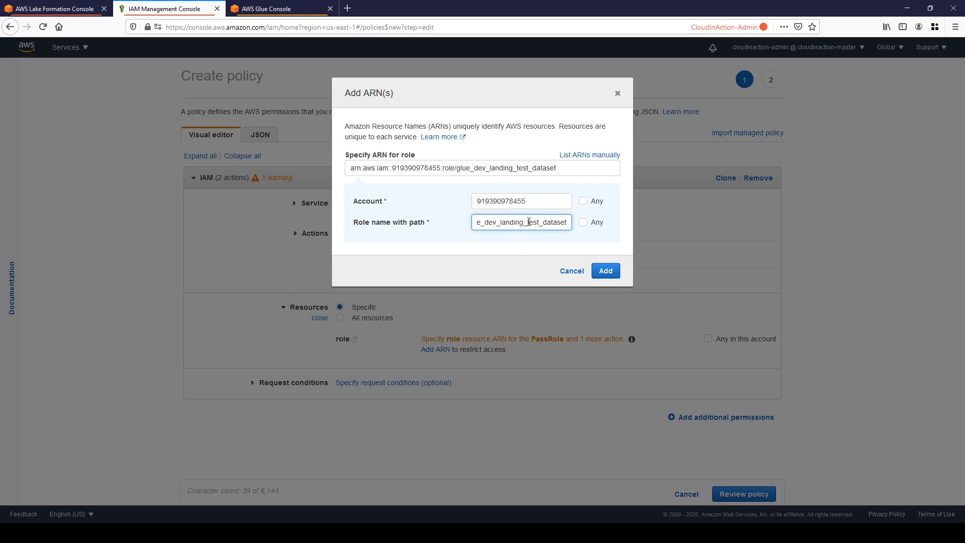
left_click_drag(528, 221, 568, 222)
type("*")
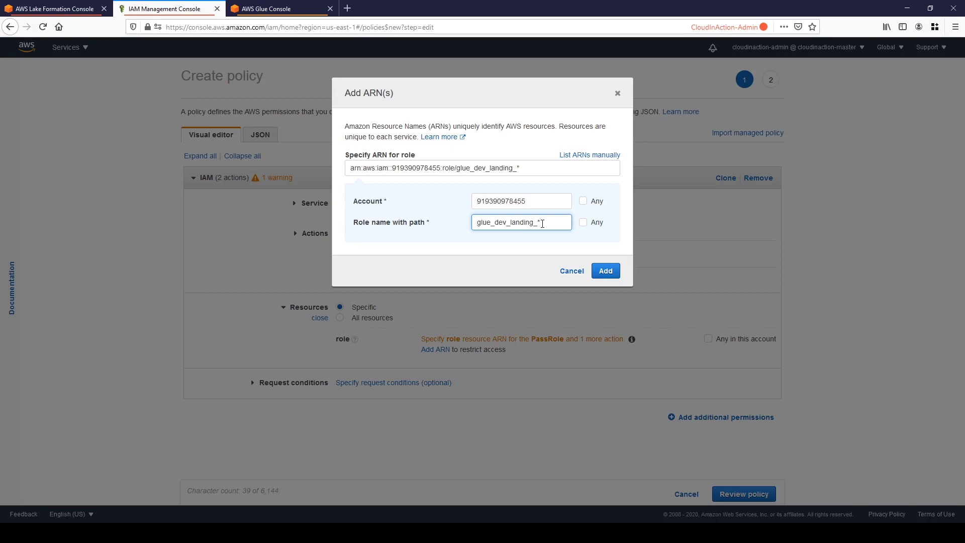
left_click(605, 271)
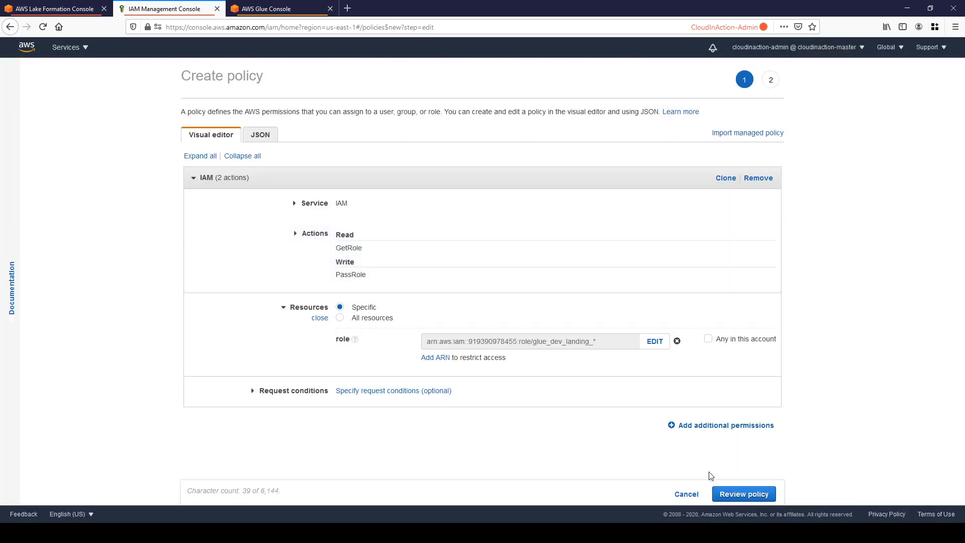
- Create the policy with assume_role_for_glue_jobs as both its name and its description
left_click(734, 493)
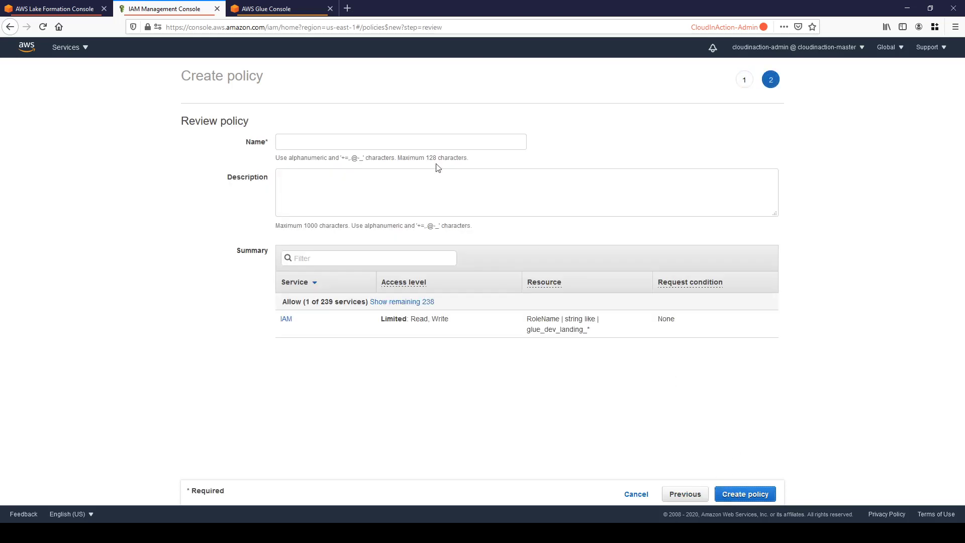
left_click(385, 144)
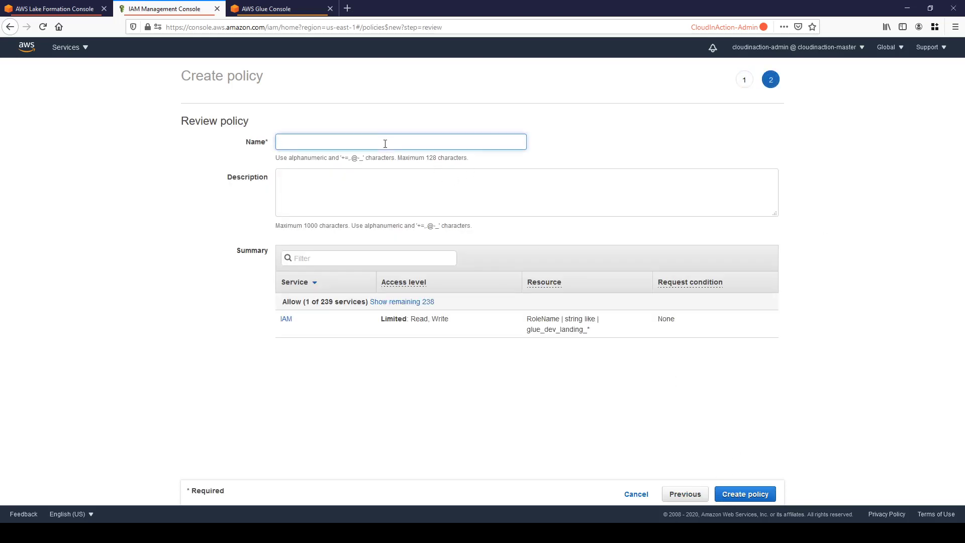
type("assume")
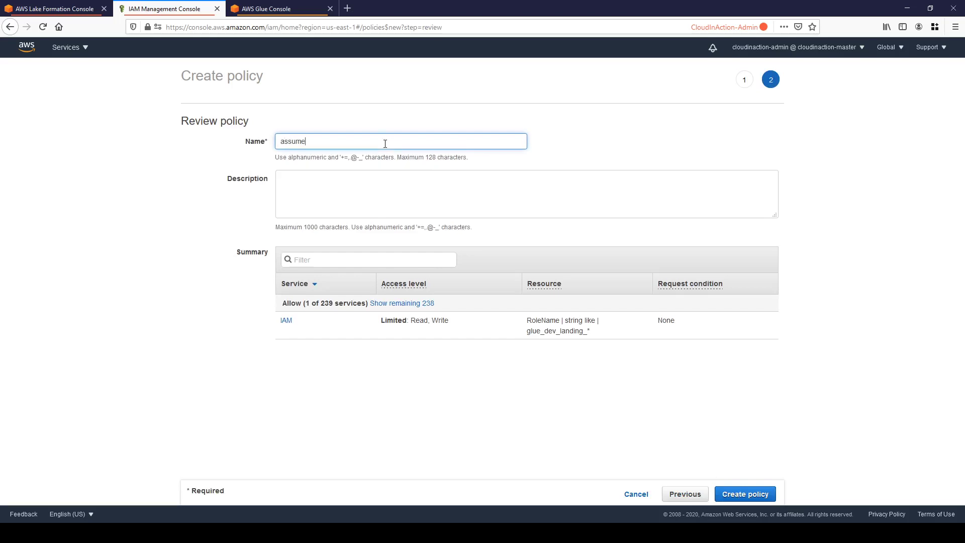
type("_role_for_glue_jobs")
key("ctrl+a")
key("ctrl+c")
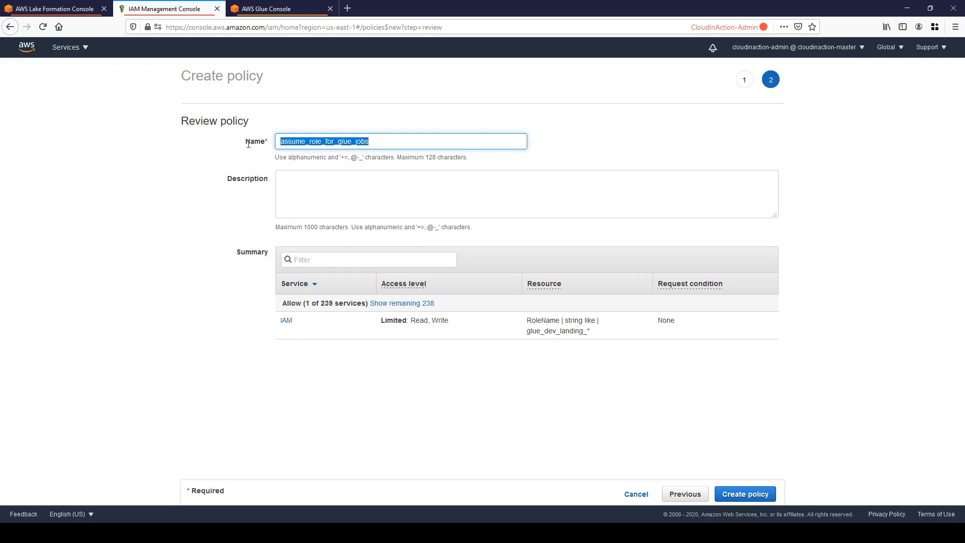
left_click(303, 196)
key("ctrl+v")
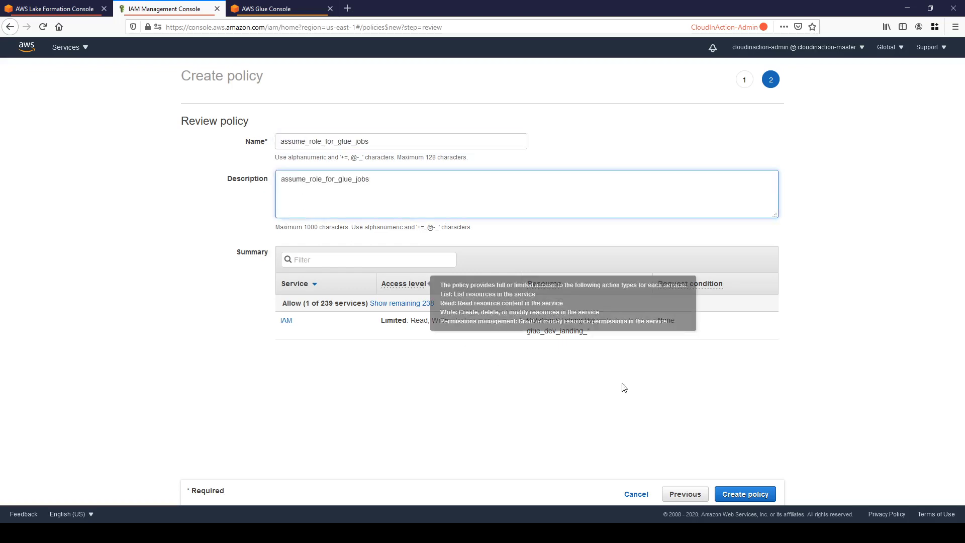
left_click(729, 495)
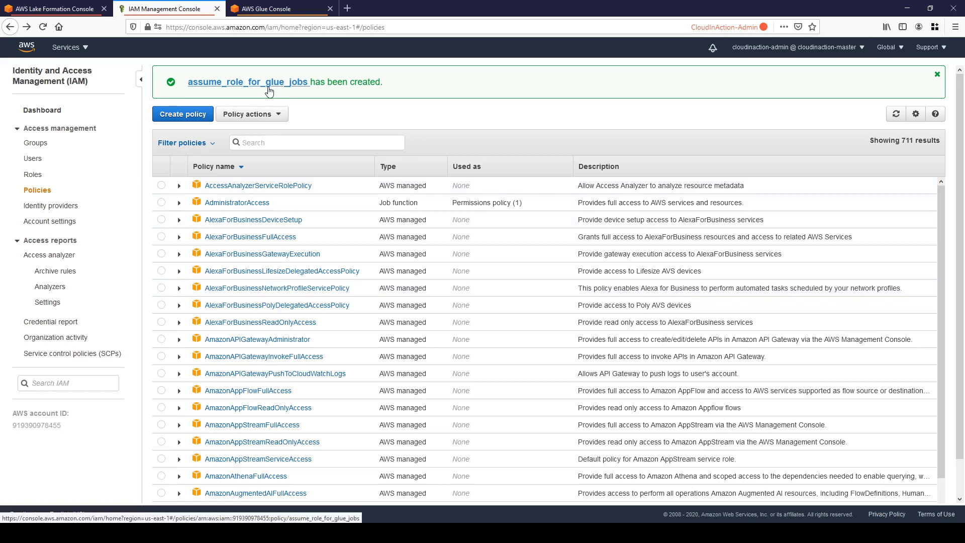
- Attach the customer managed policy assume_role_for_glue_jobs to the CloudInAction-Developers group
left_click(35, 143)
left_click(230, 167)
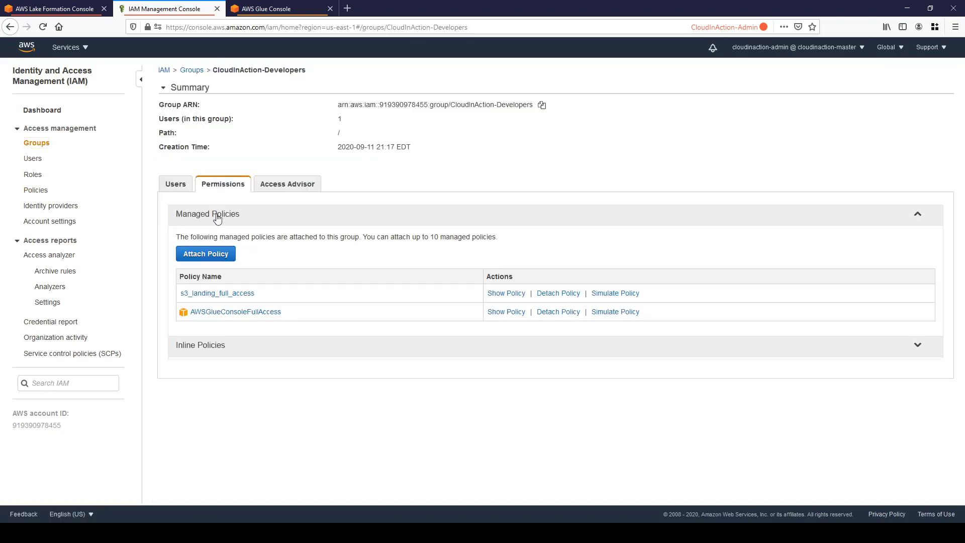
left_click(204, 255)
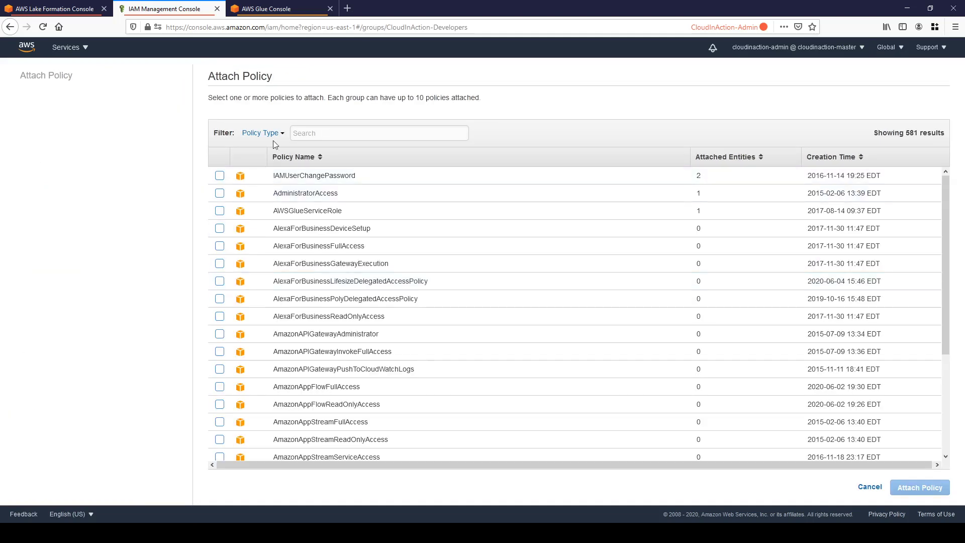
left_click(264, 133)
left_click(271, 199)
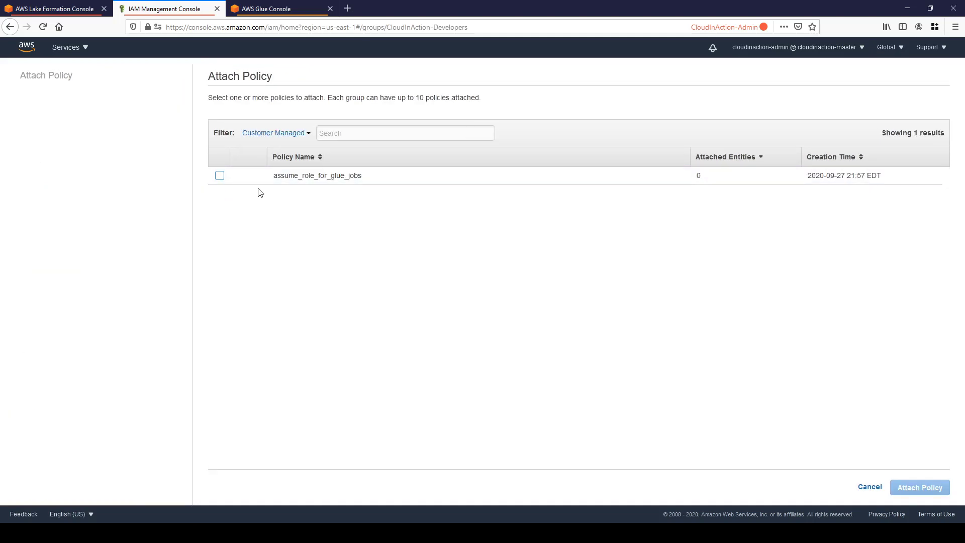
left_click(220, 176)
left_click(910, 487)
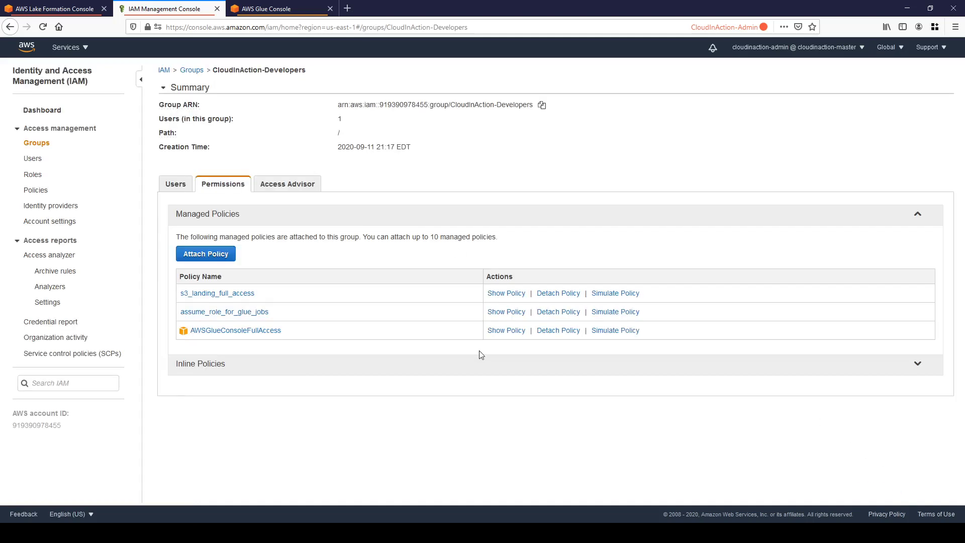
- Switch to the AWS Glue console and finish creating the test-dataset crawler
left_click(273, 10)
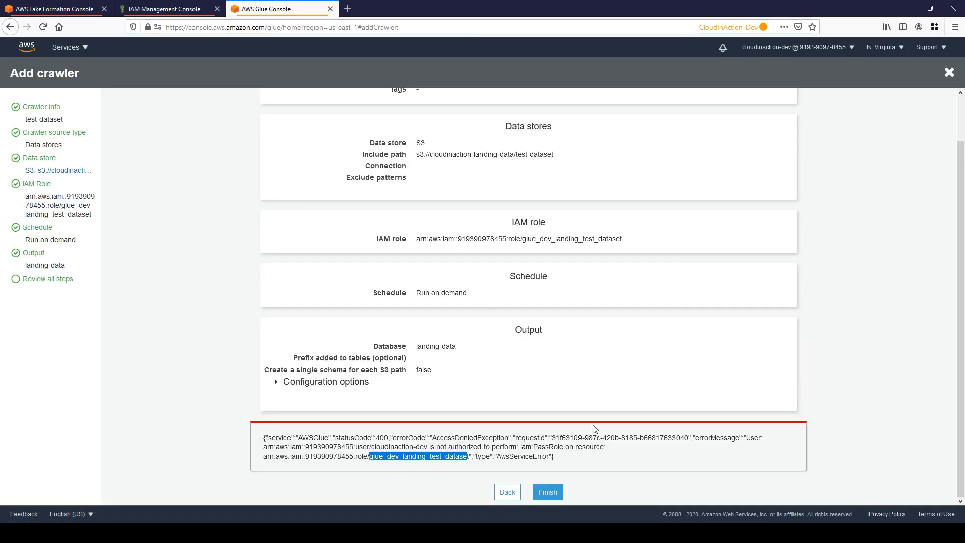
left_click(546, 493)
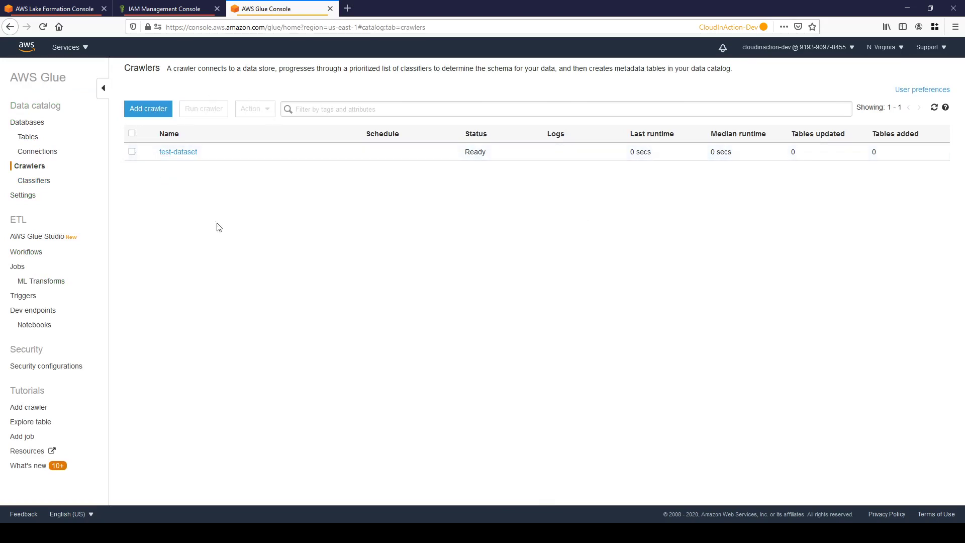
left_click(179, 9)
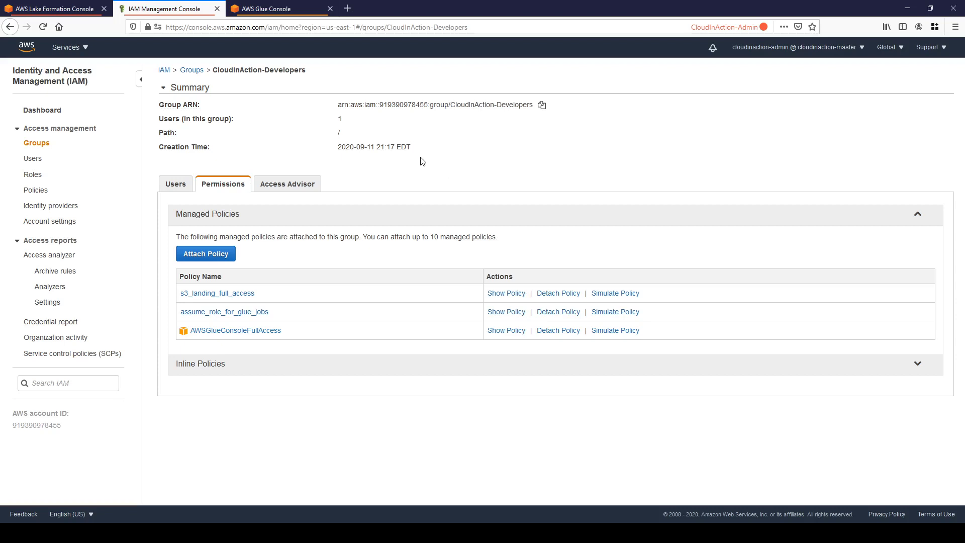
left_click(262, 8)
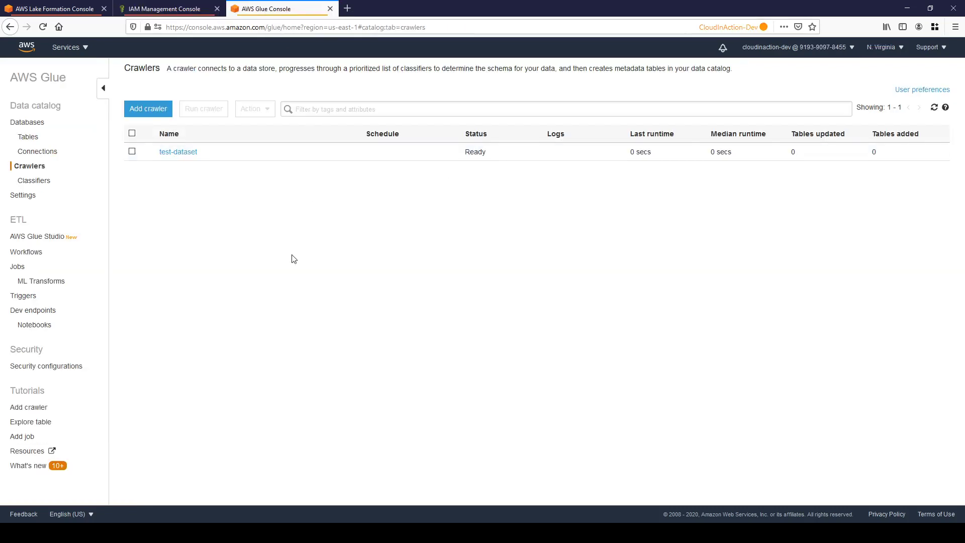